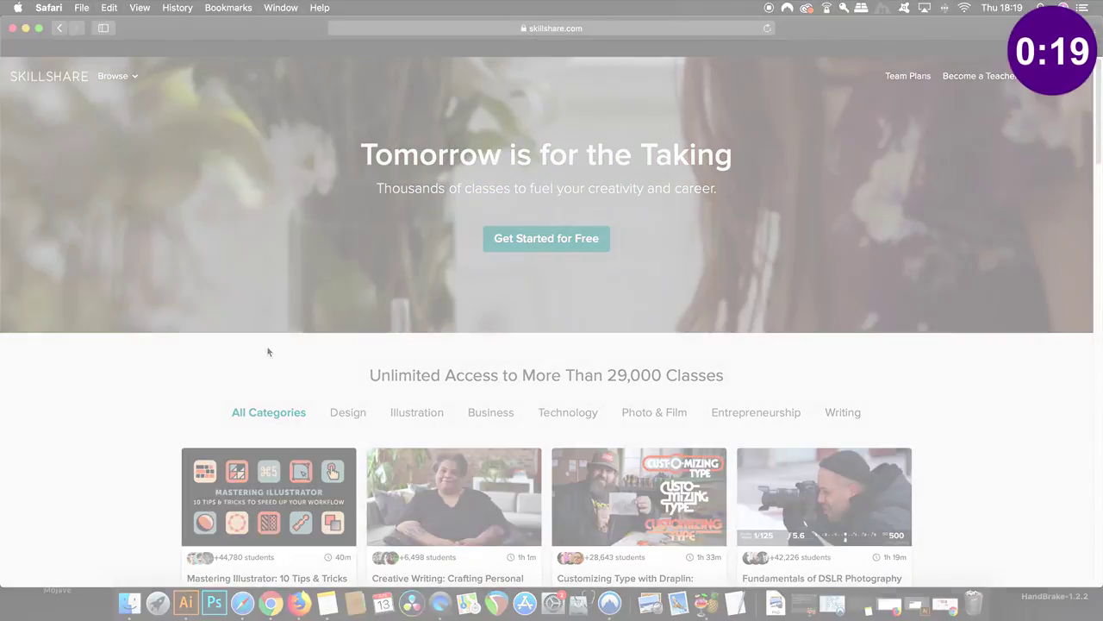
Go to Skillshare's Graphic Design category and scroll down to the Trending Graphic Design Classes.
left_click(116, 76)
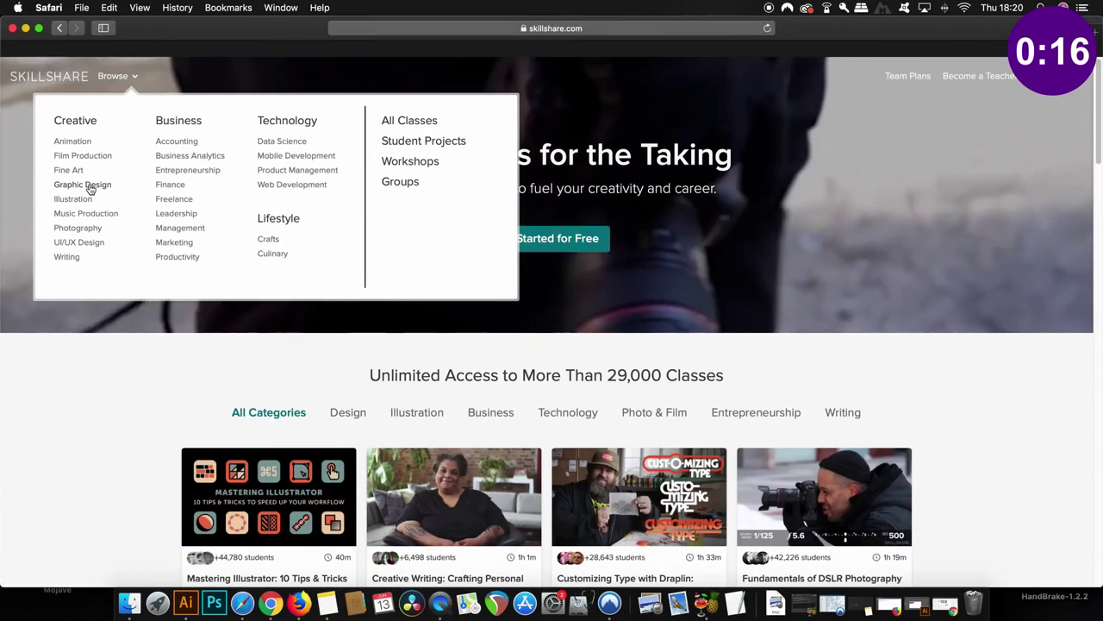
left_click(86, 185)
scroll(604, 200, "down", 2)
scroll(549, 200, "down", 5)
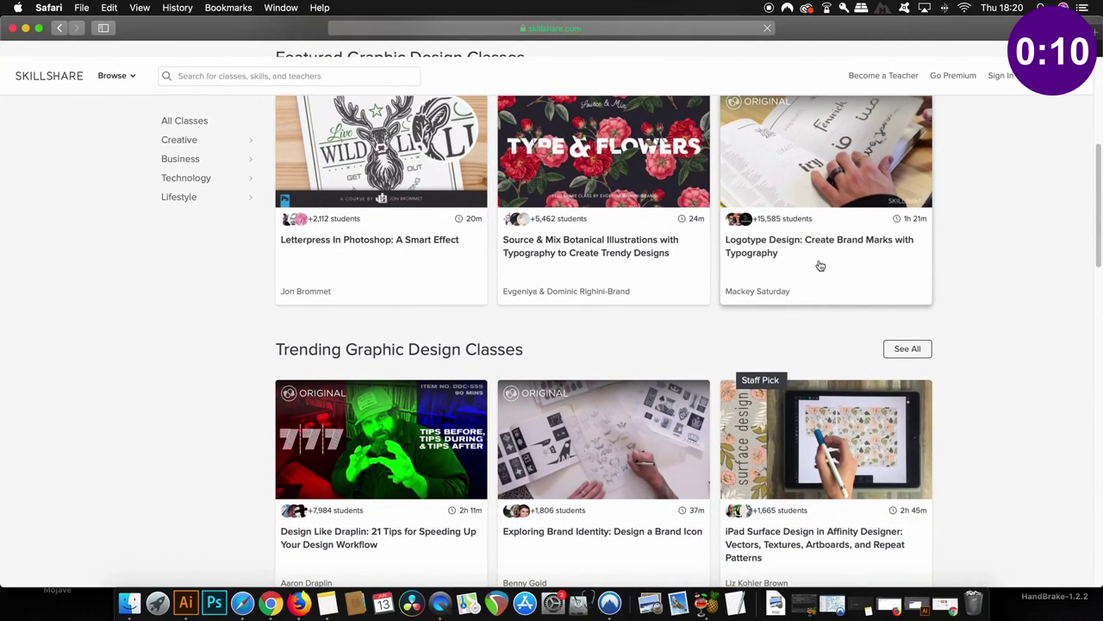
scroll(820, 265, "up", 1)
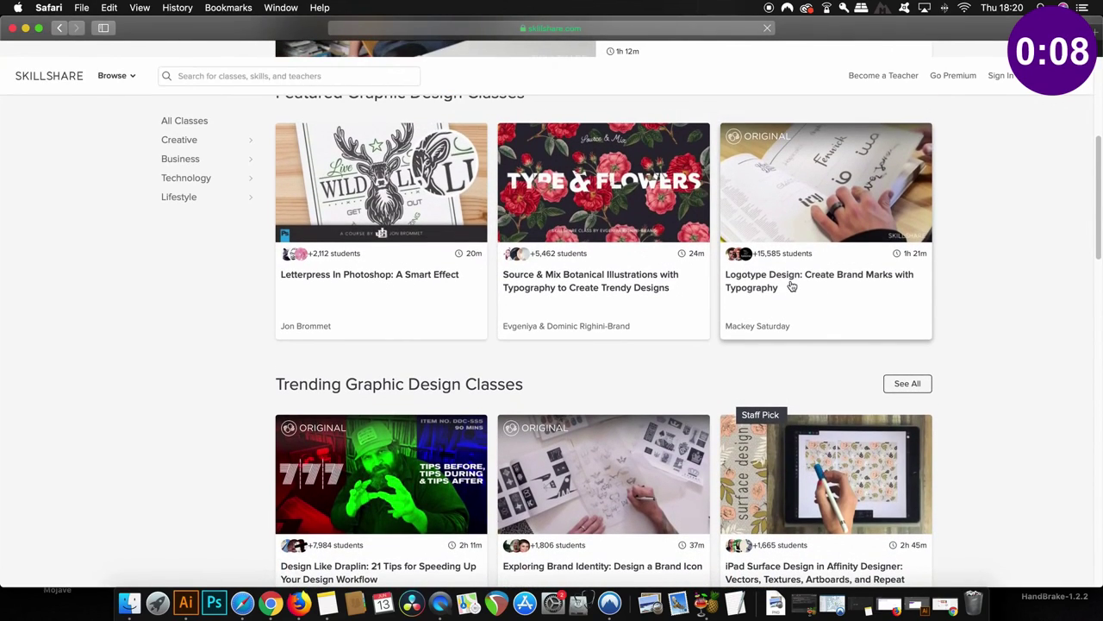
scroll(791, 286, "down", 4)
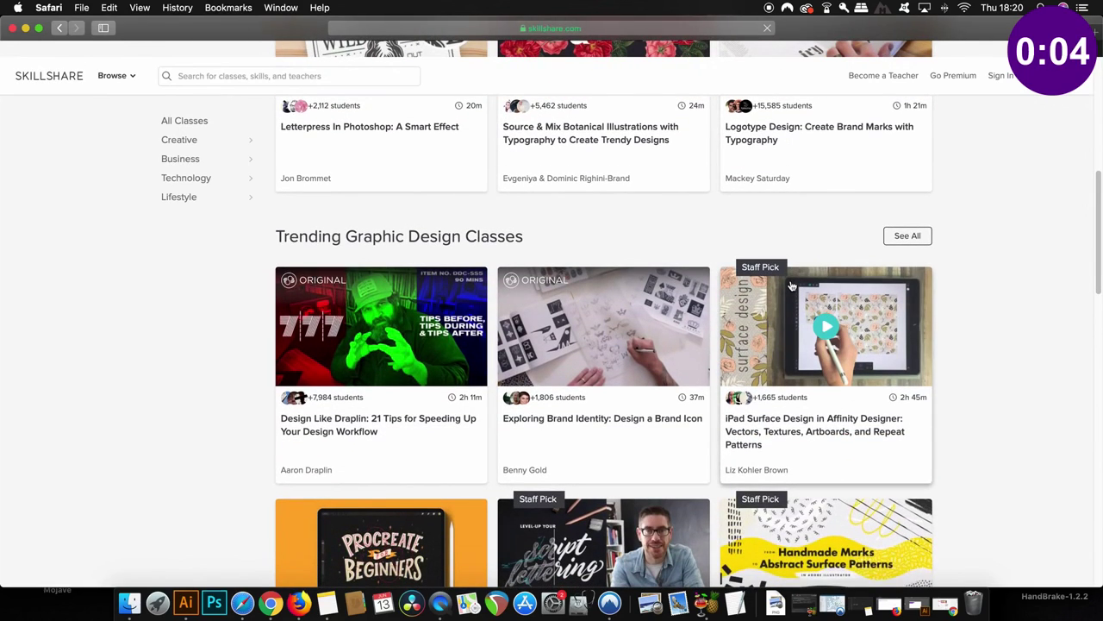
scroll(791, 286, "down", 2)
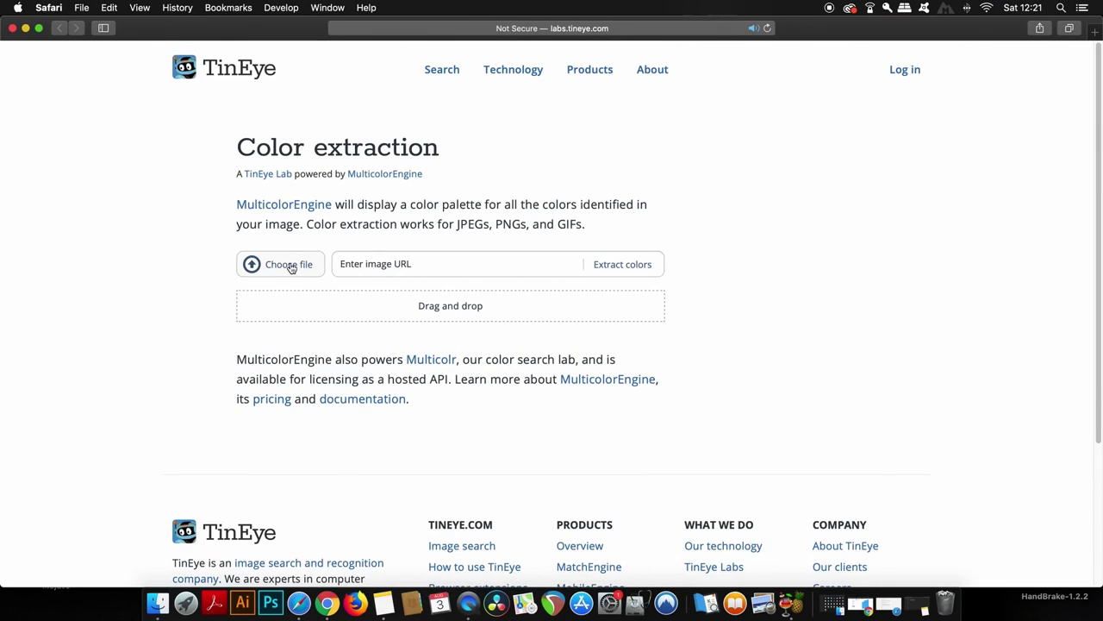
Upload harley-davidson-sYbVbxSmdVQ-unsplash.jpg from the Desktop to TinEye Color Extraction.
left_click(294, 266)
left_click(271, 104)
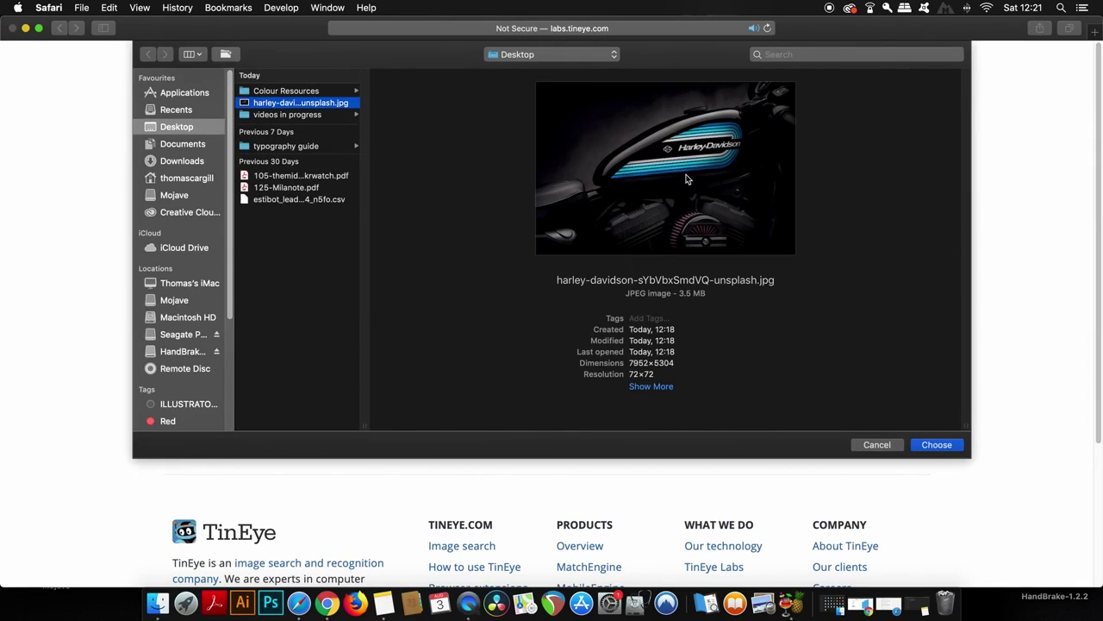
left_click(937, 444)
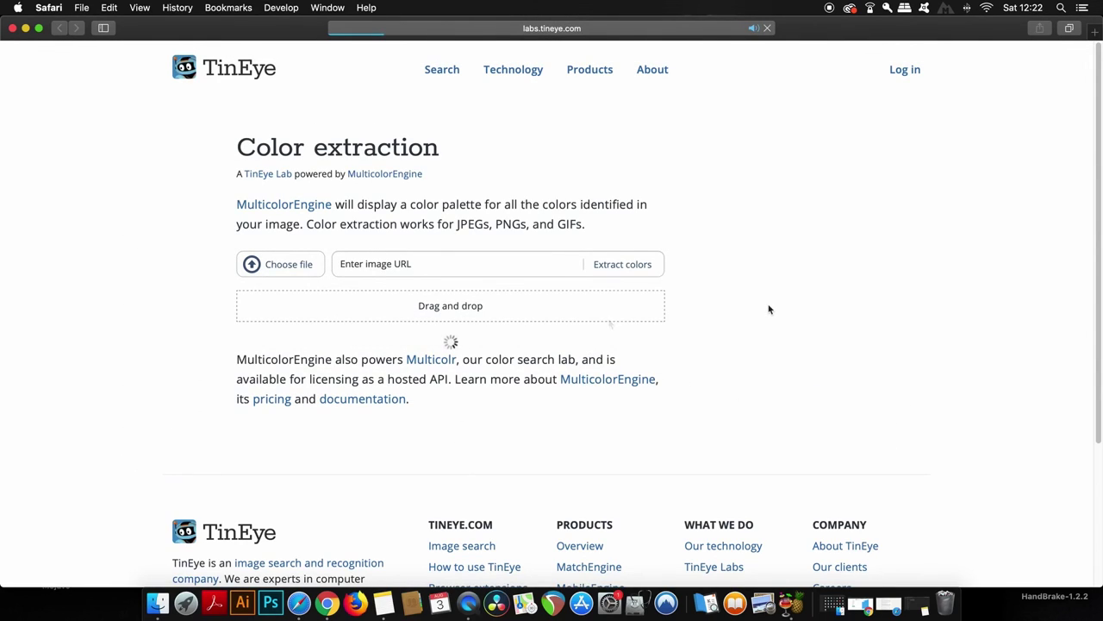
Scroll down to the motorbike photo's extracted six-colour palette with hex codes and names.
scroll(770, 310, "down", 5)
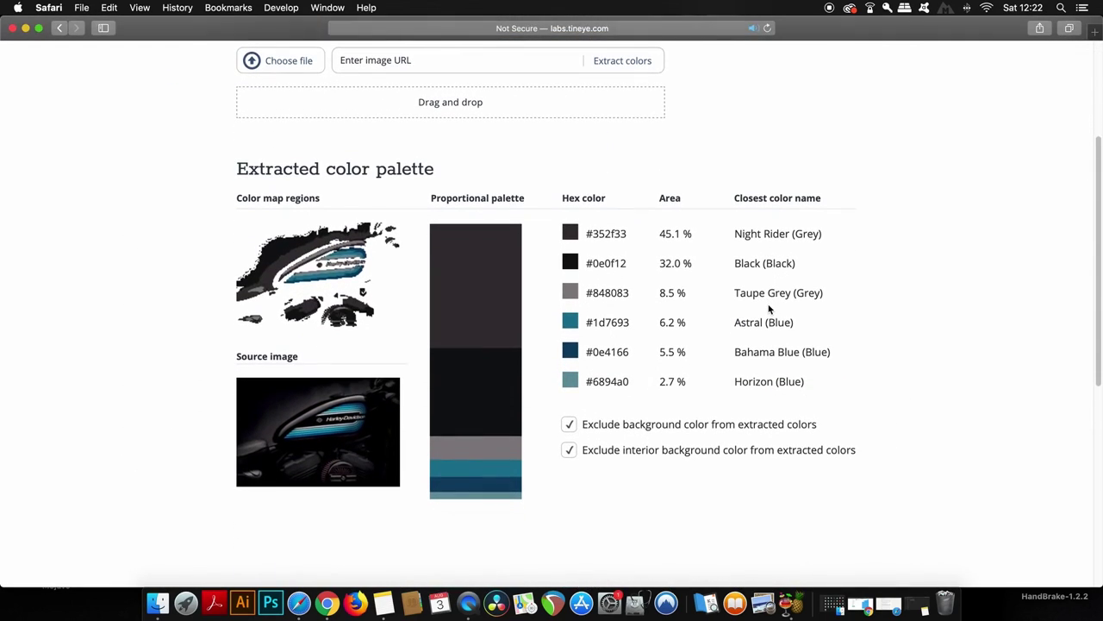
scroll(770, 309, "down", 2)
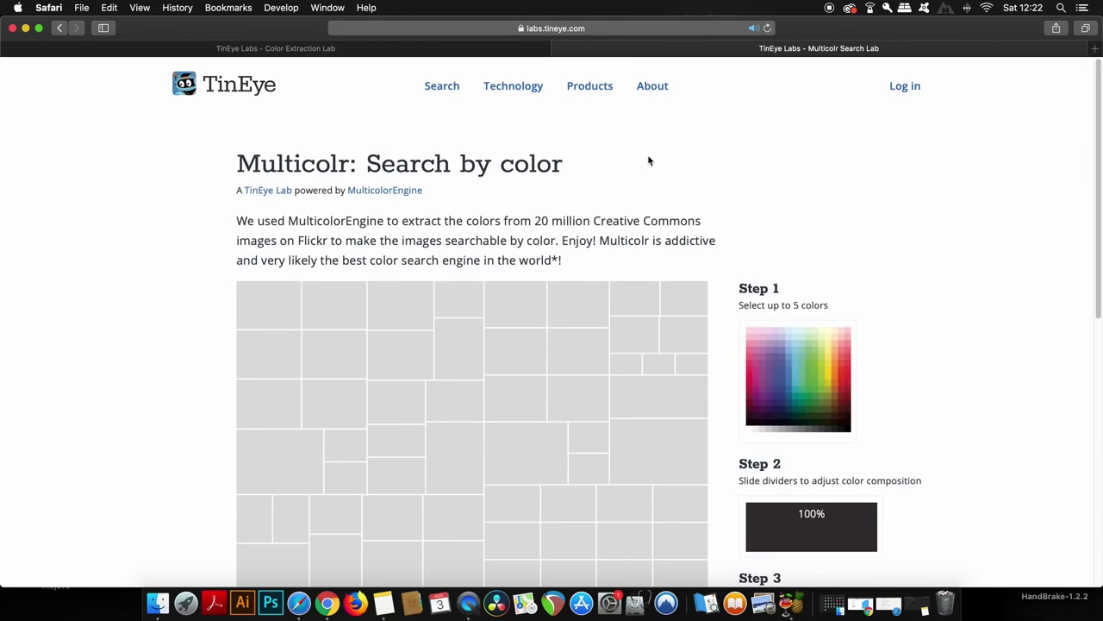
Look through the Multicolr dark-colour results, then close the Multicolr tab.
scroll(647, 156, "down", 3)
scroll(648, 161, "down", 1)
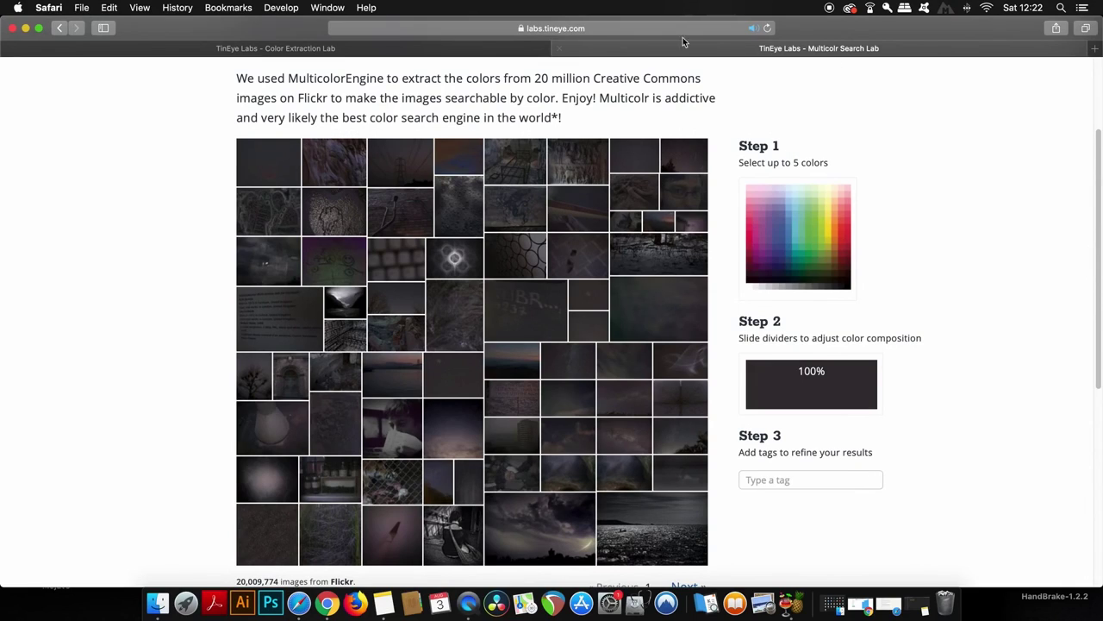
left_click(561, 49)
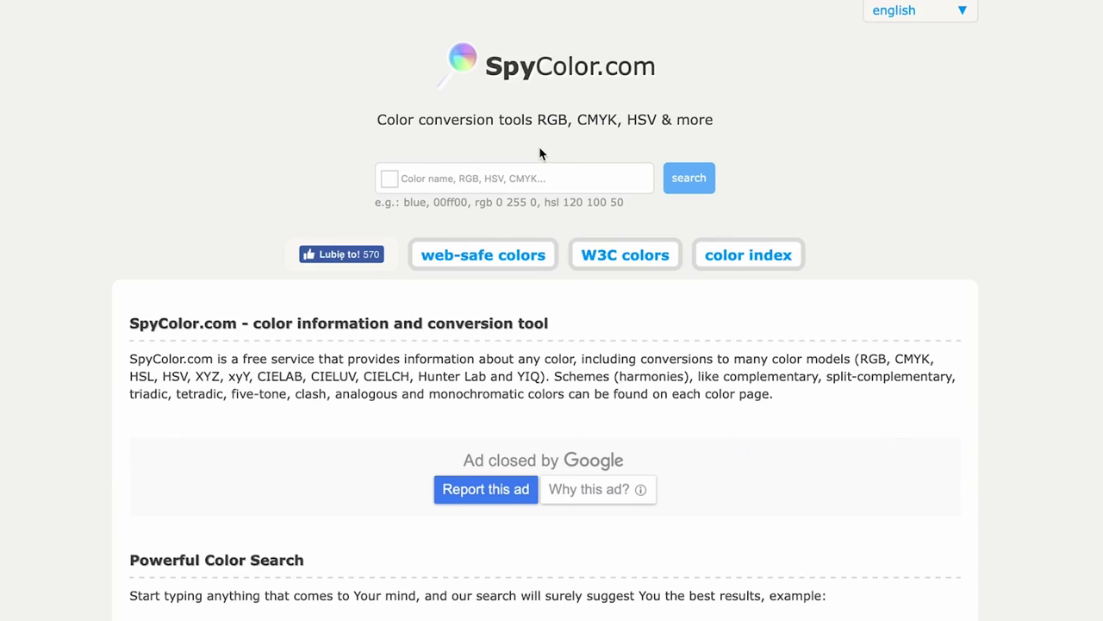
Look up the colour rgb 4 200 25 in SpyColor.com's search box.
scroll(521, 171, "down", 2)
scroll(517, 185, "up", 2)
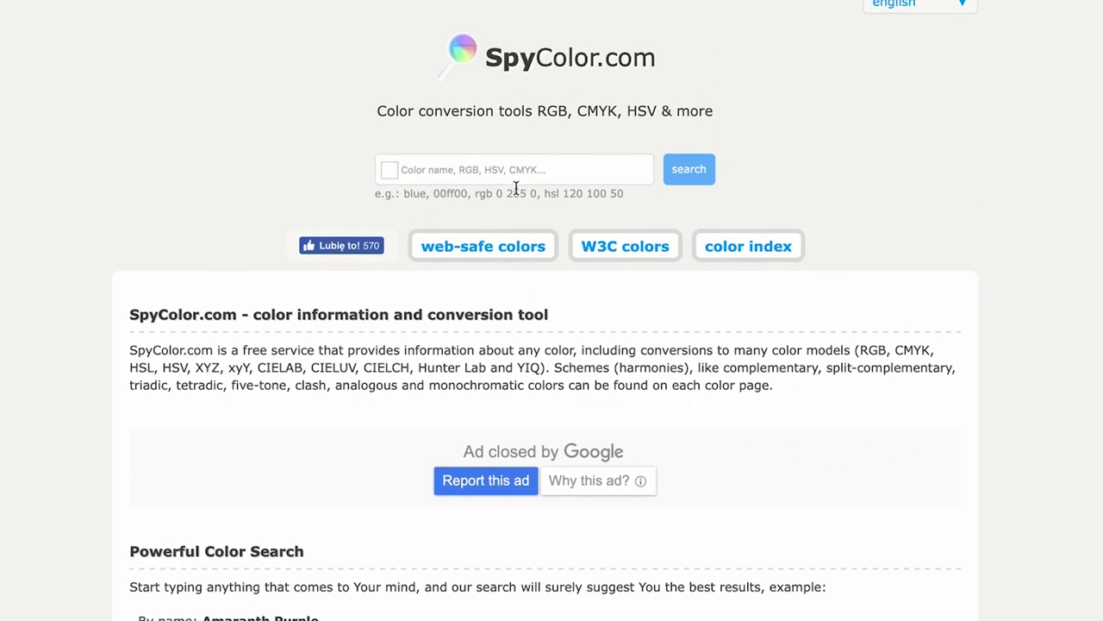
left_click(513, 174)
type("rgb")
key("BackSpace")
key("BackSpace")
type("ob")
type("gb 4 200 25")
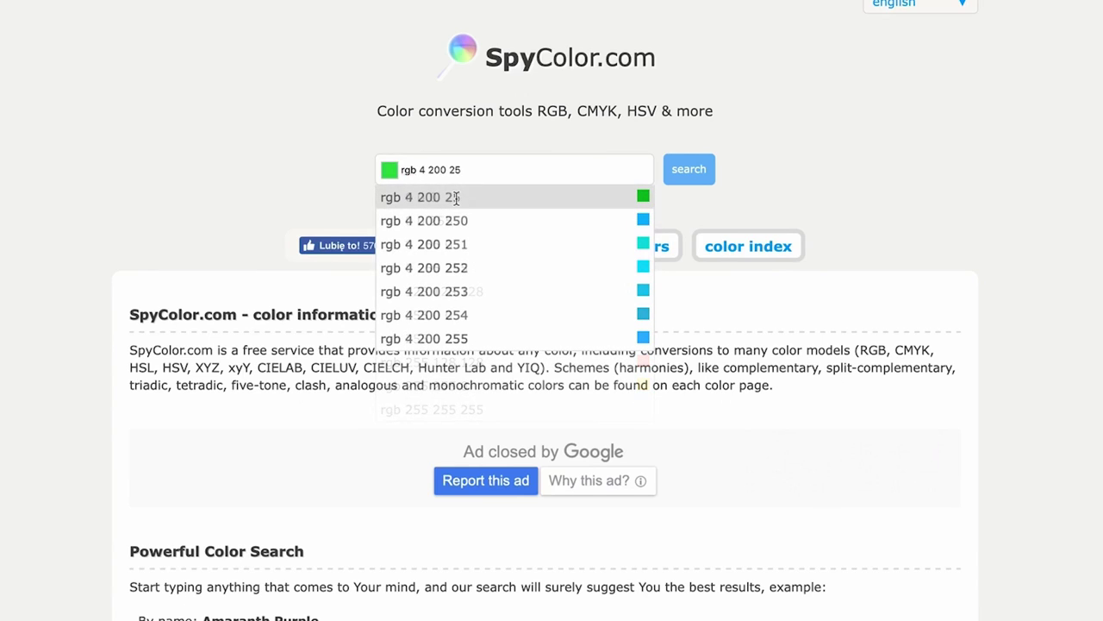
left_click(640, 196)
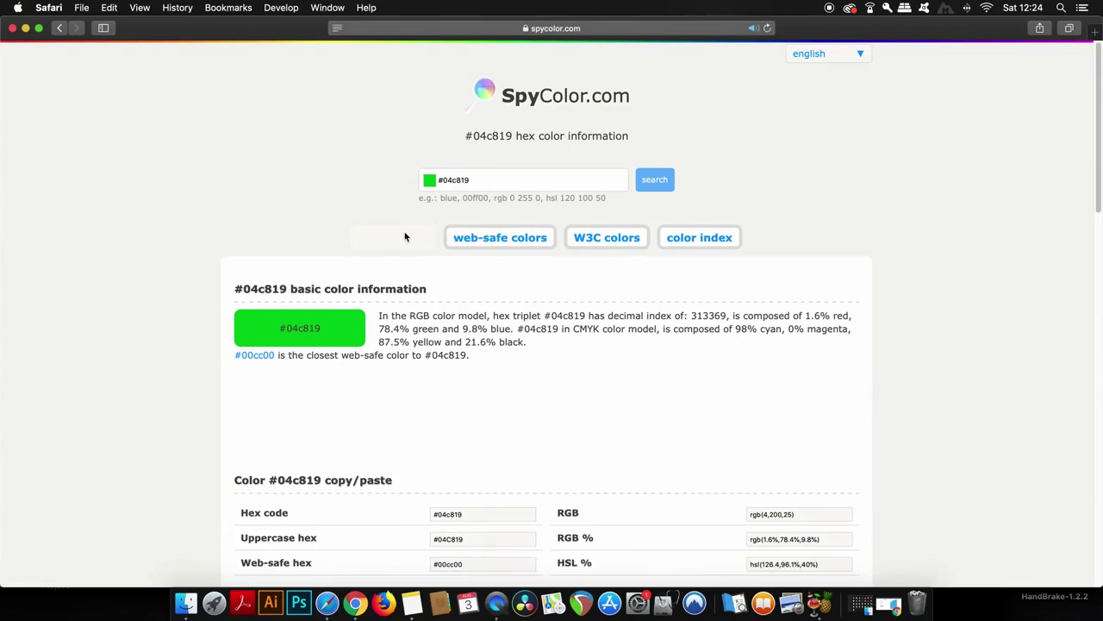
Scroll the #04c819 page down to its HTML/CSS background, text and border colour samples.
scroll(407, 231, "down", 3)
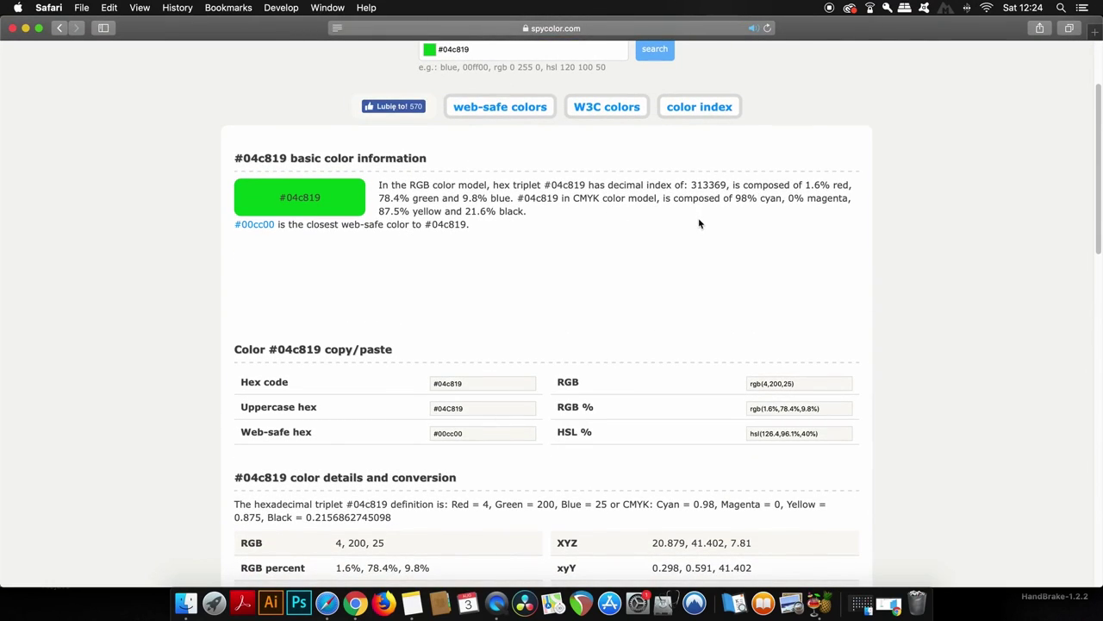
scroll(567, 286, "down", 2)
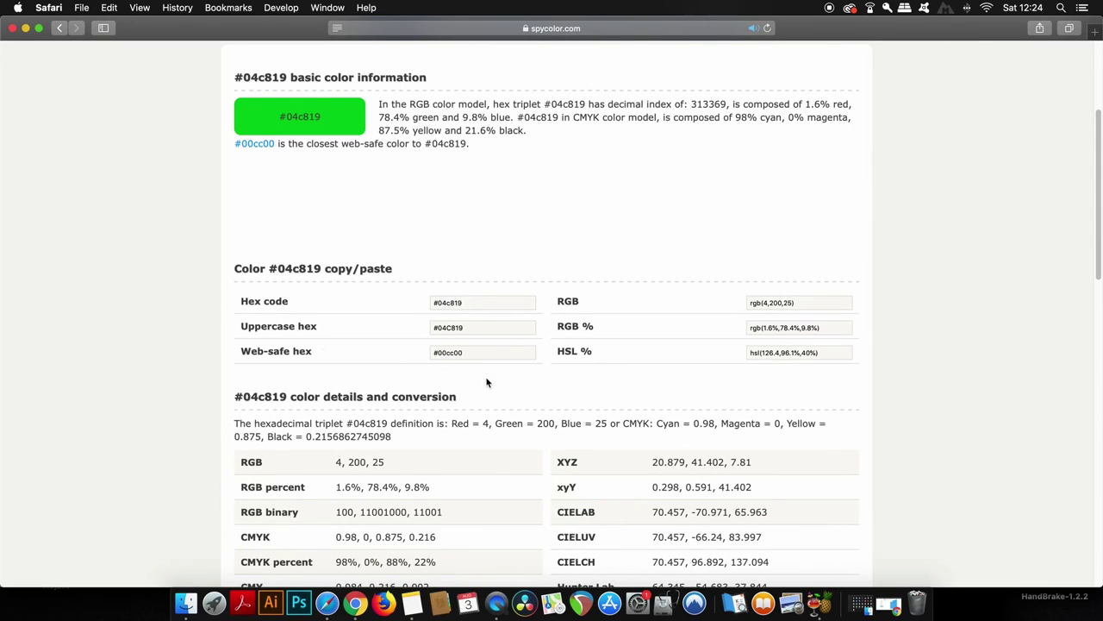
scroll(642, 373, "down", 3)
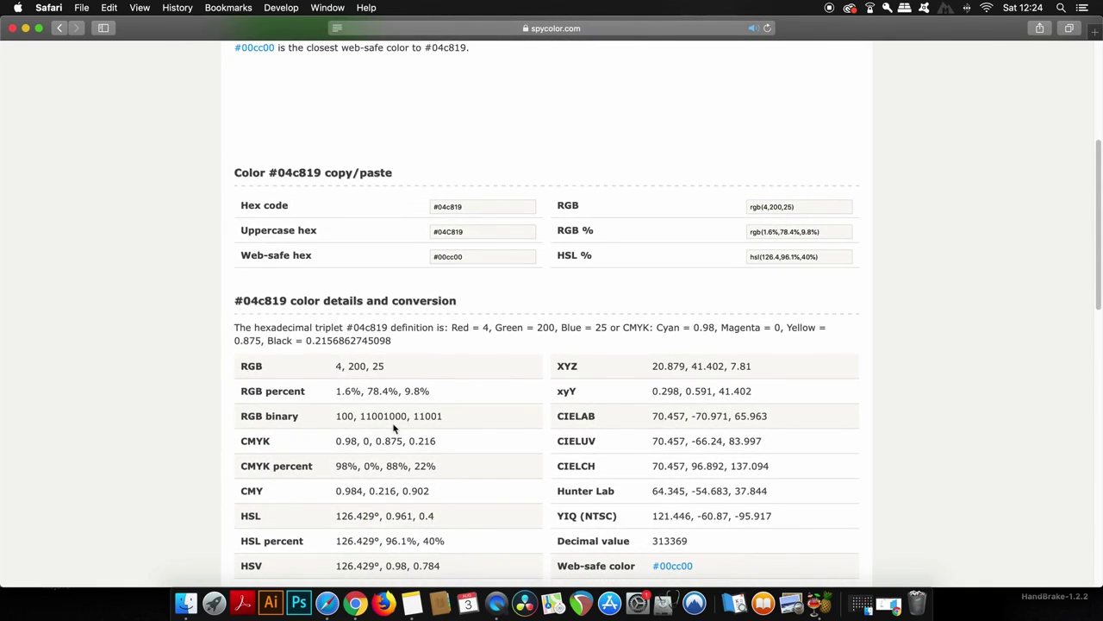
scroll(435, 421, "down", 4)
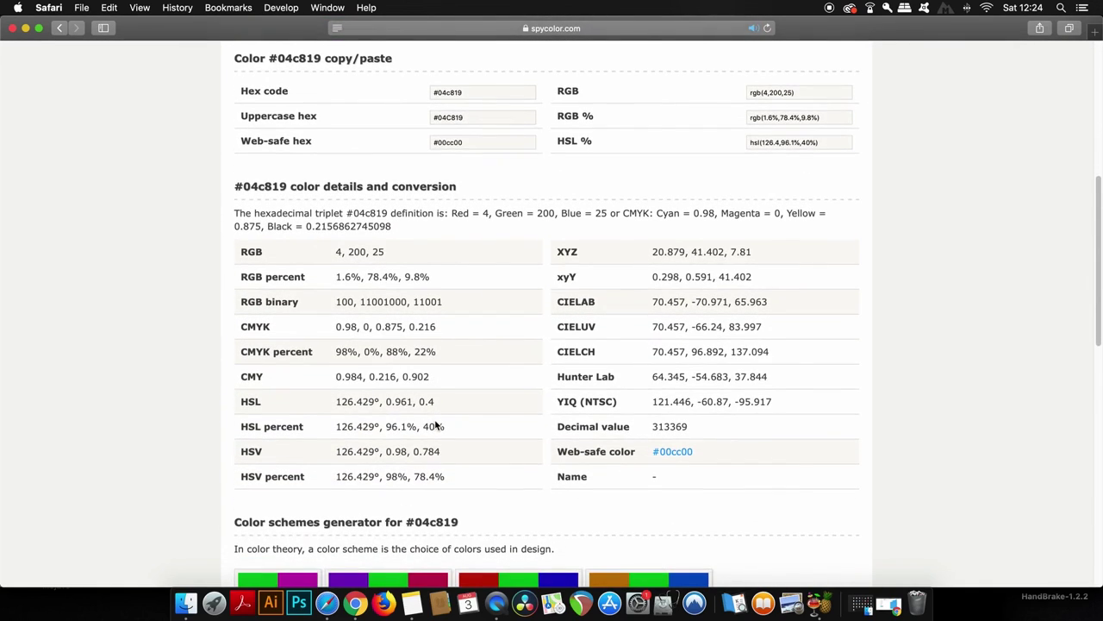
scroll(437, 425, "down", 5)
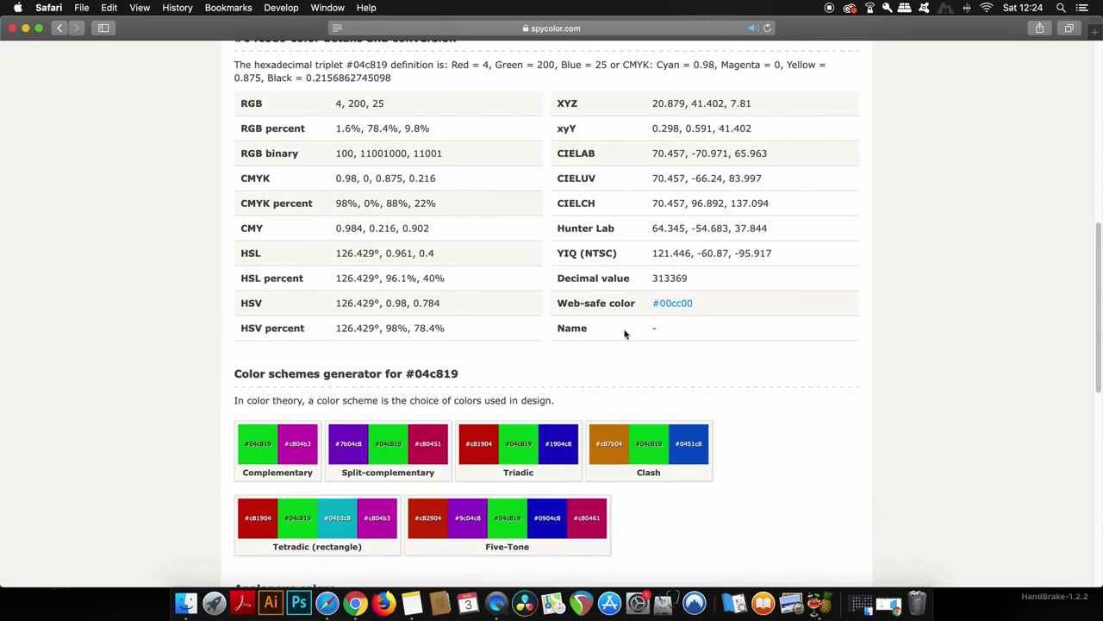
scroll(480, 237, "down", 1)
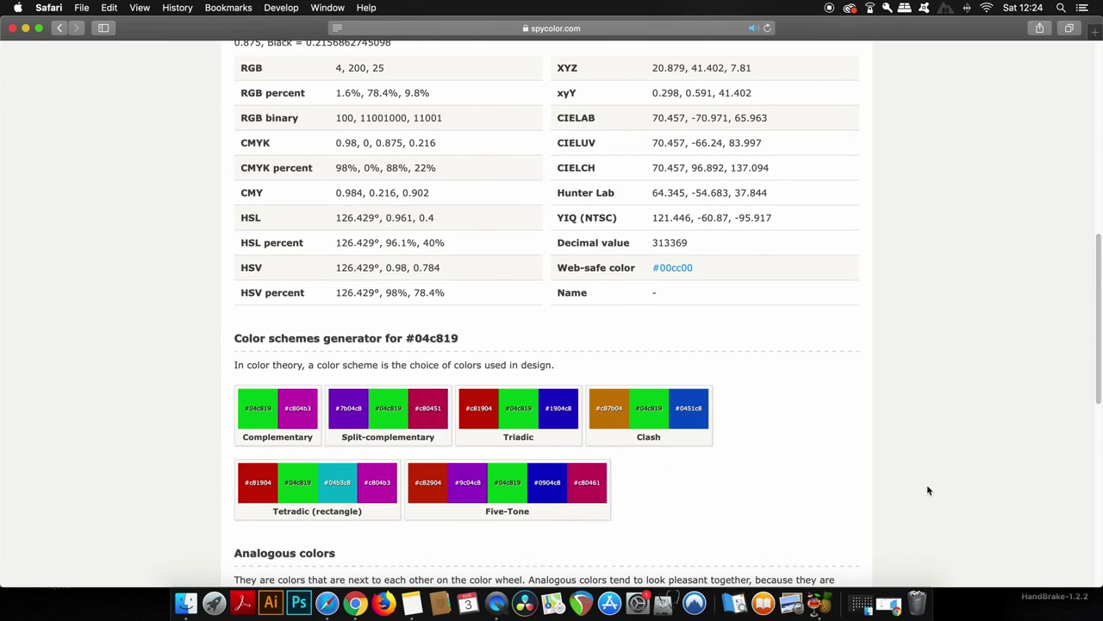
scroll(904, 486, "down", 5)
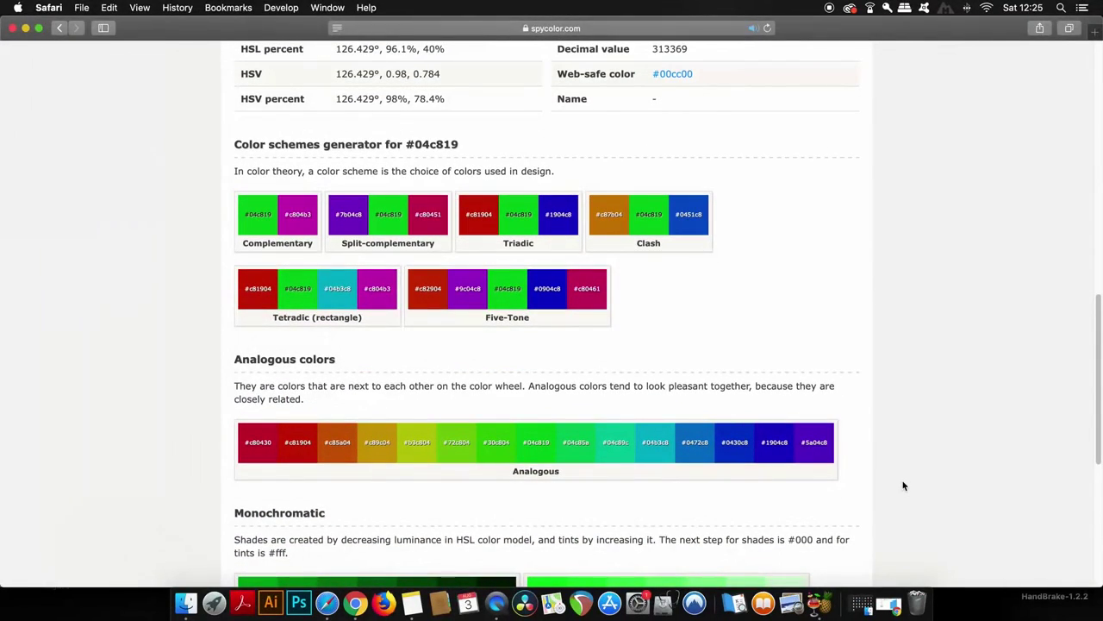
scroll(903, 485, "down", 4)
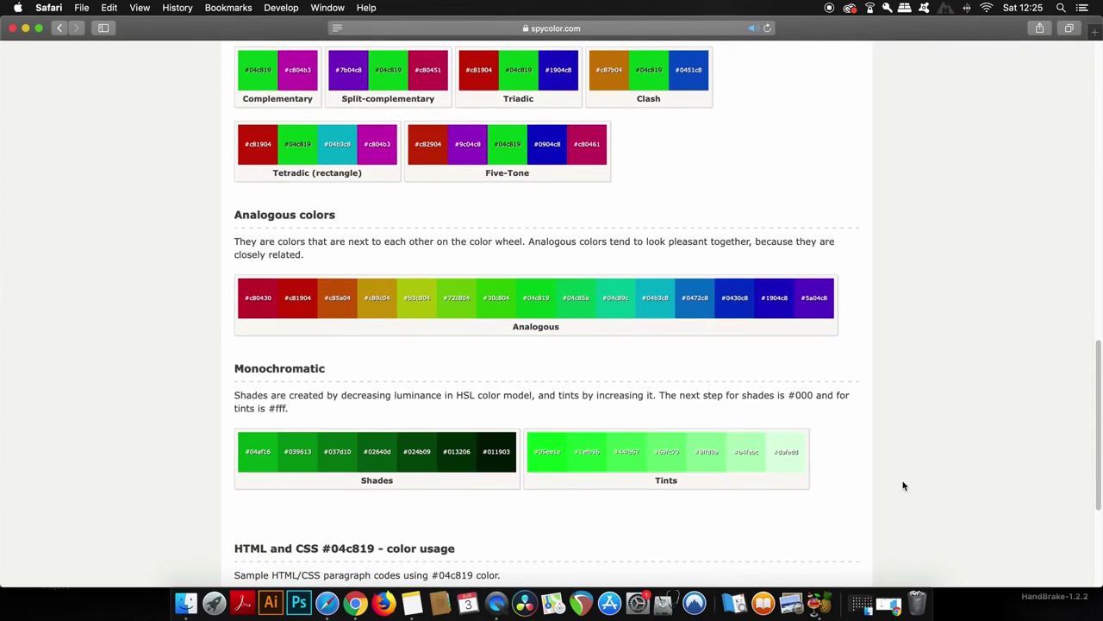
scroll(904, 486, "down", 4)
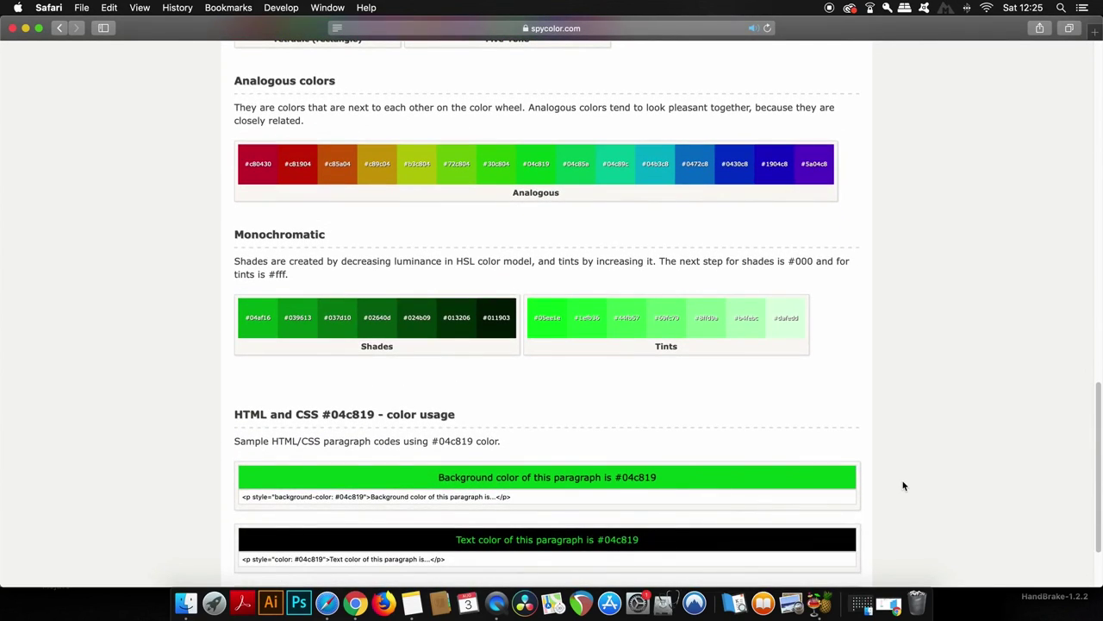
scroll(903, 486, "down", 3)
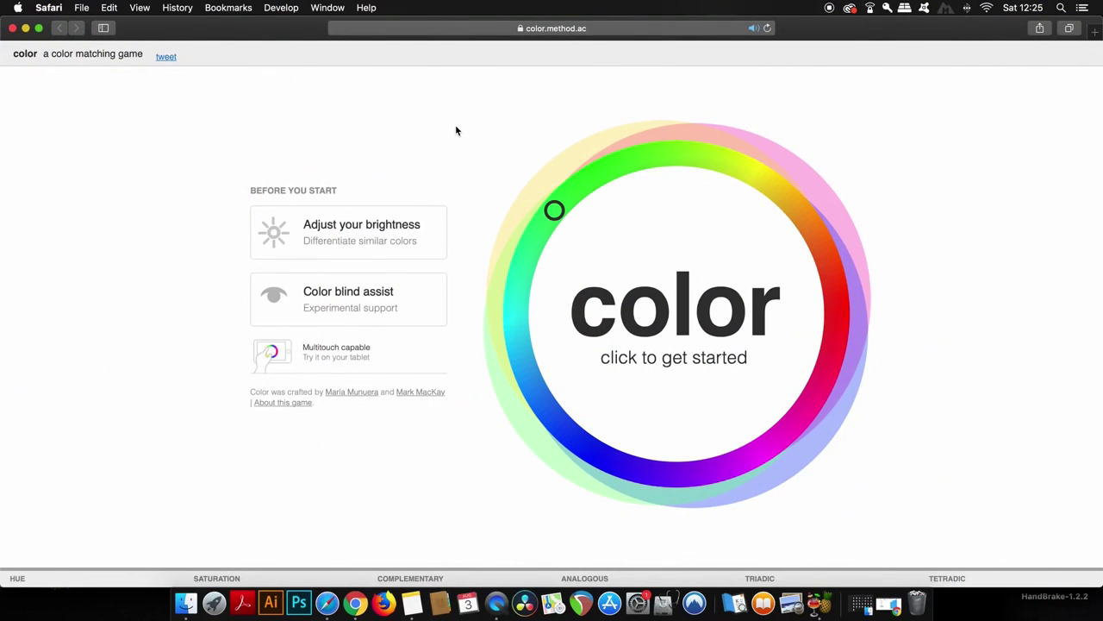
Start the color.method.ac colour matching game from its colour wheel.
left_click(663, 340)
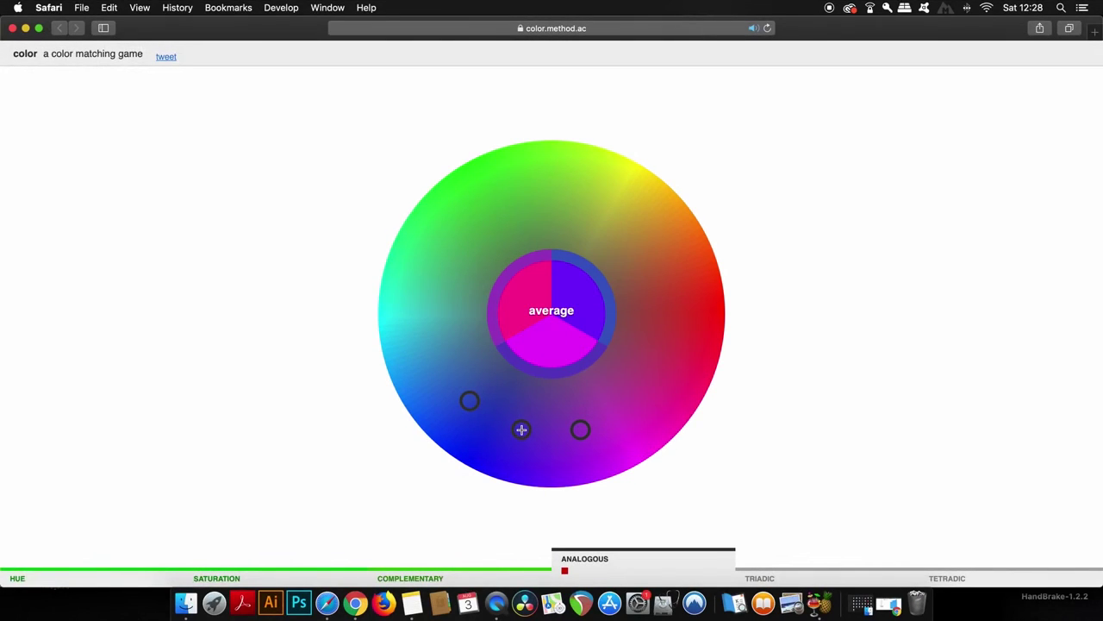
Drag the wheel handles to match the Analogous colours, then the Tetradic colours perfectly.
left_click_drag(521, 429, 544, 440)
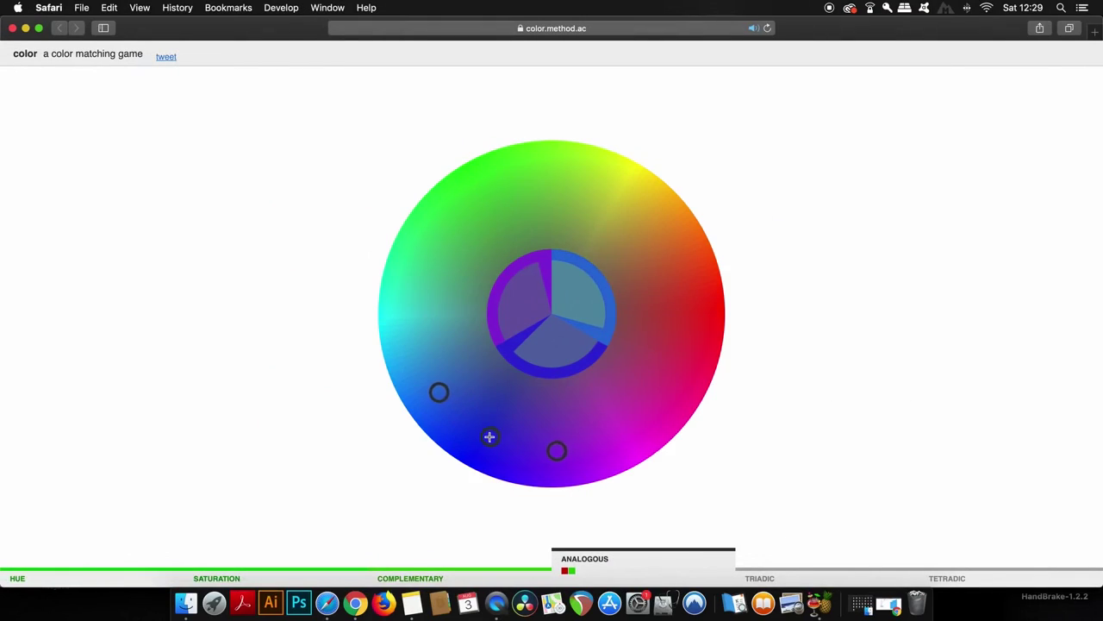
left_click_drag(488, 436, 482, 387)
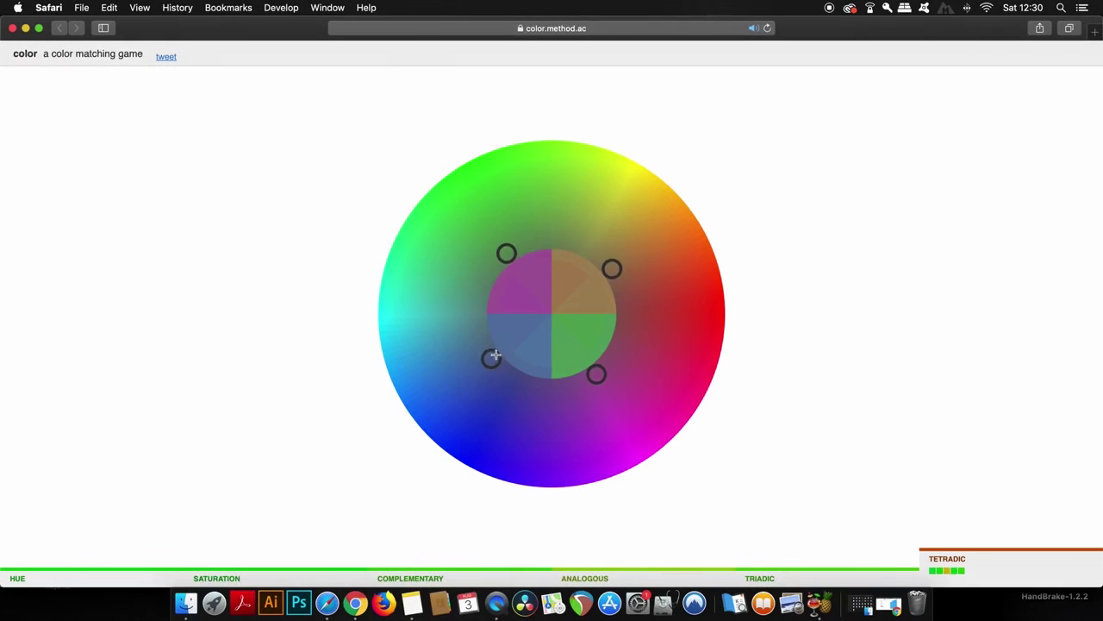
left_click_drag(494, 354, 480, 357)
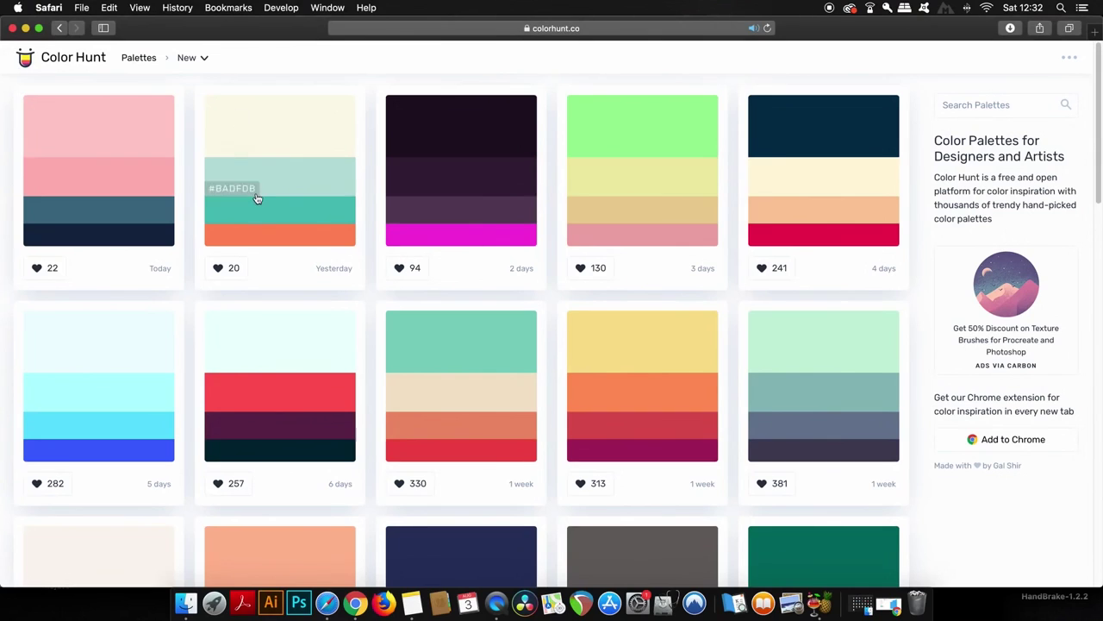
Scroll through Color Hunt's grid of New palettes.
scroll(256, 198, "down", 5)
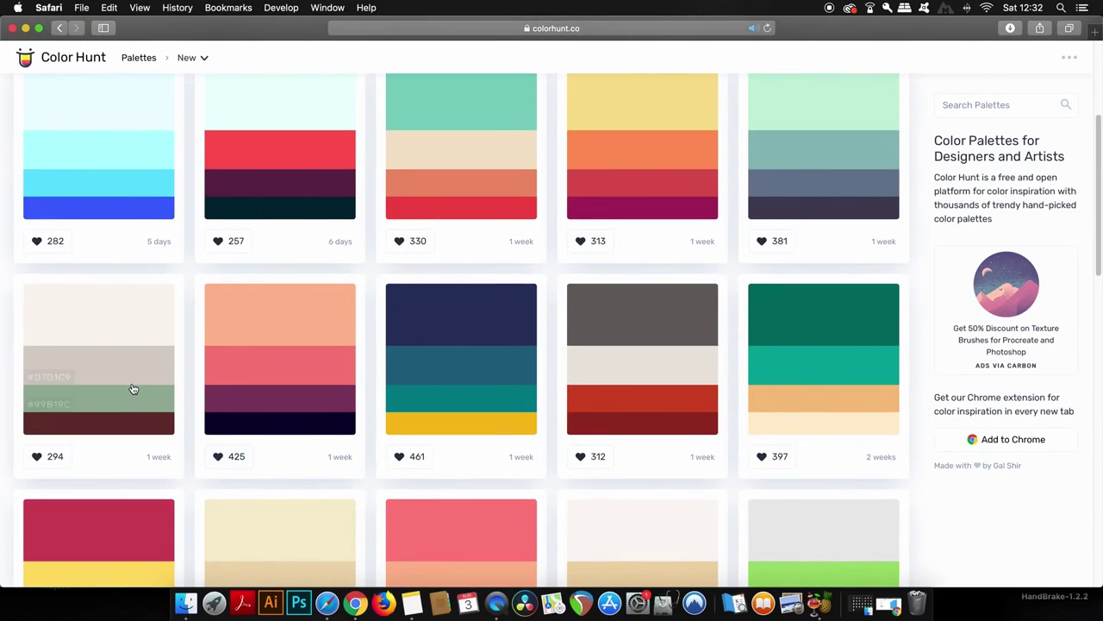
scroll(133, 385, "up", 5)
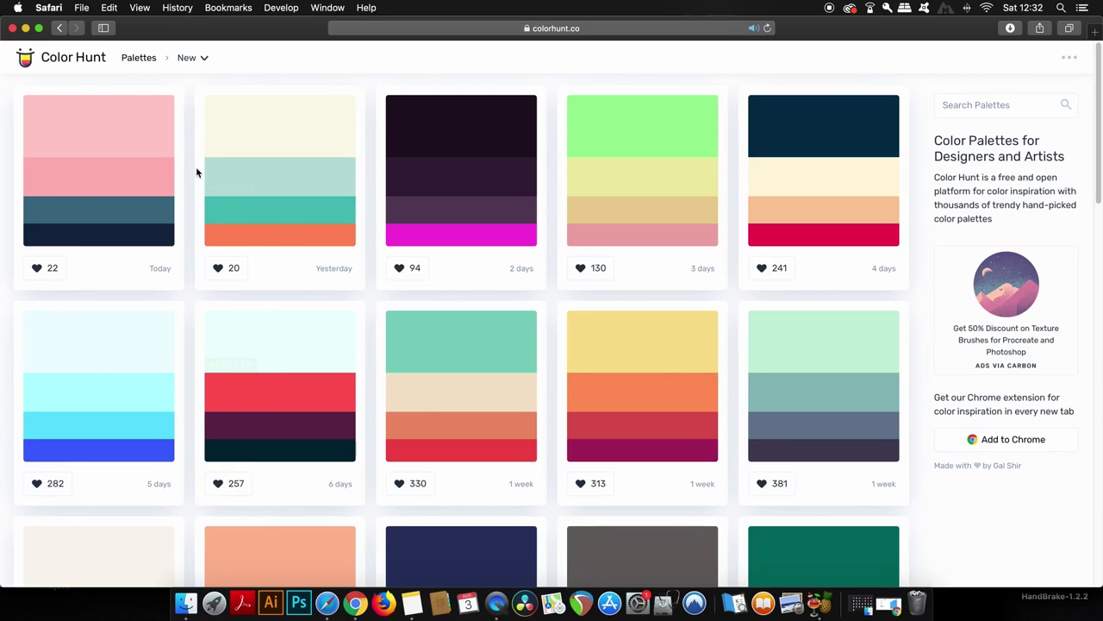
Sort Color Hunt's palettes by Popular.
left_click(190, 57)
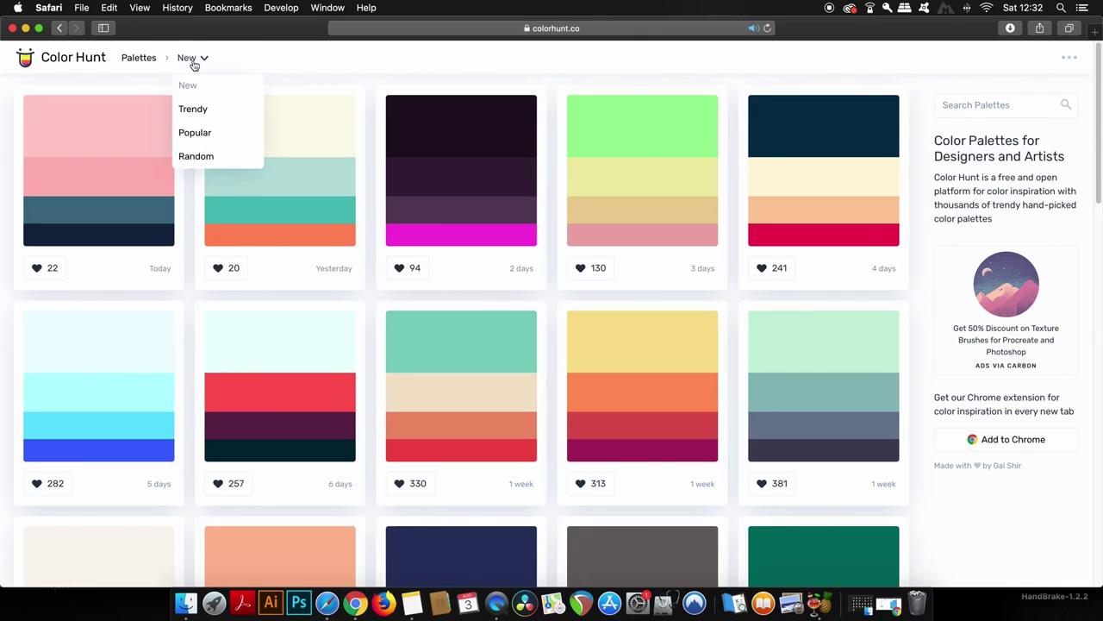
left_click(195, 133)
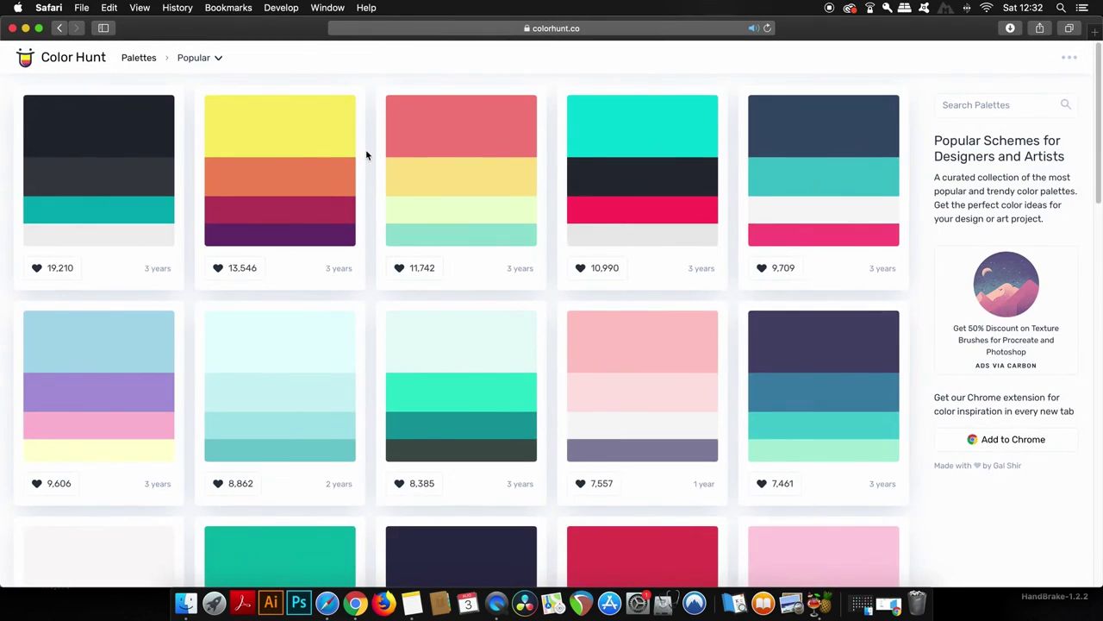
scroll(770, 366, "down", 5)
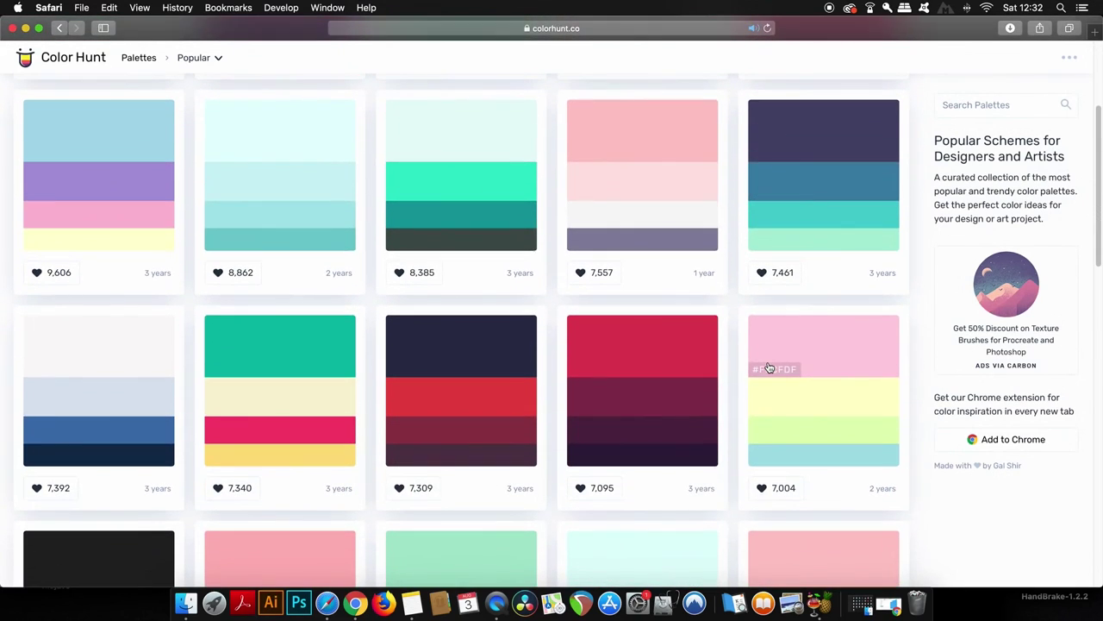
scroll(770, 366, "up", 4)
Open the #88304E crimson-to-plum palette 15697 and view its page.
scroll(769, 366, "down", 4)
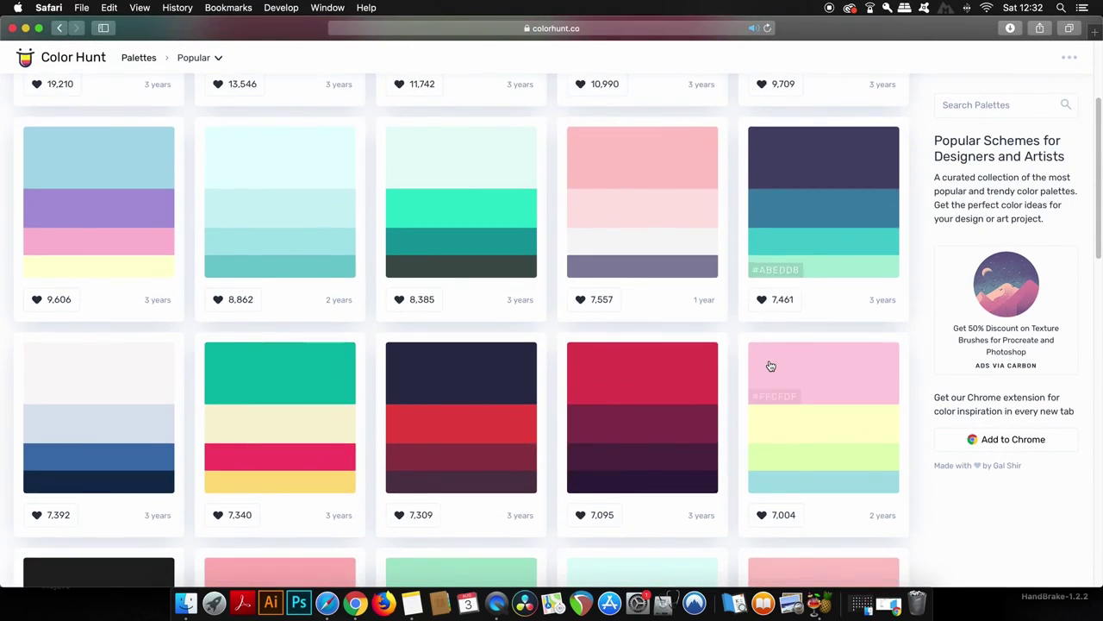
scroll(769, 366, "up", 1)
scroll(676, 450, "down", 1)
left_click(673, 390)
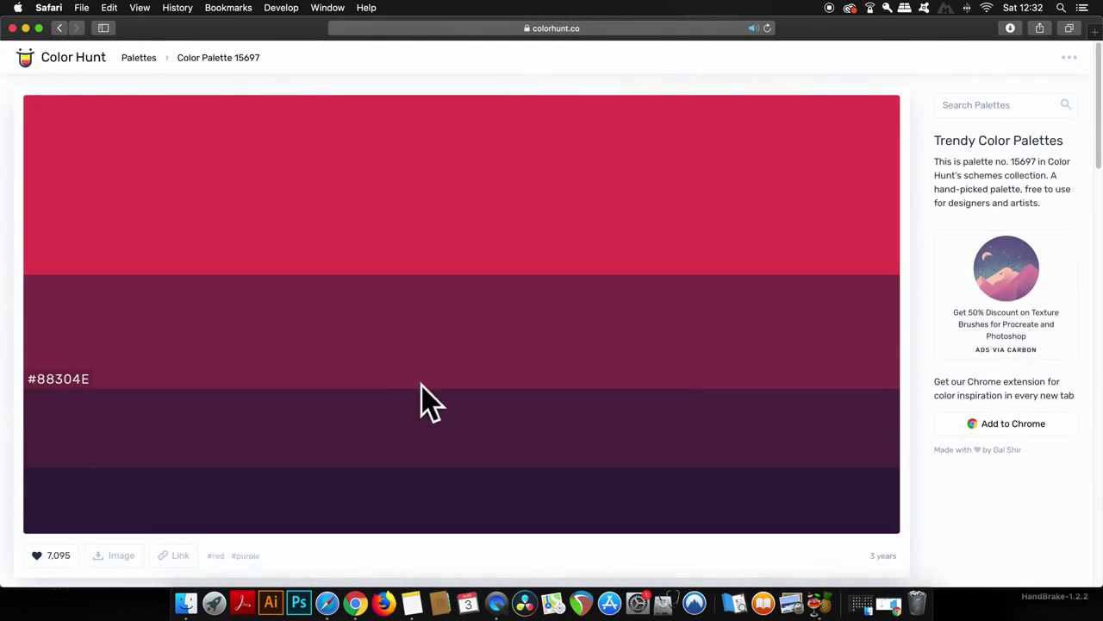
scroll(431, 397, "down", 3)
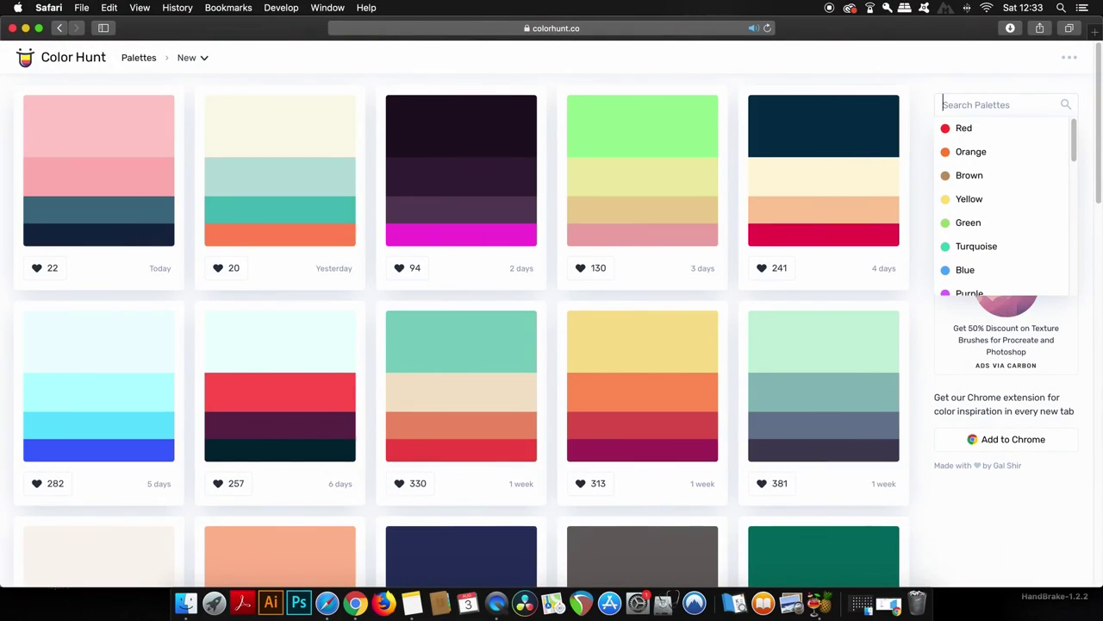
Search Color Hunt palettes for 'Dark' and scroll through the results.
type("D")
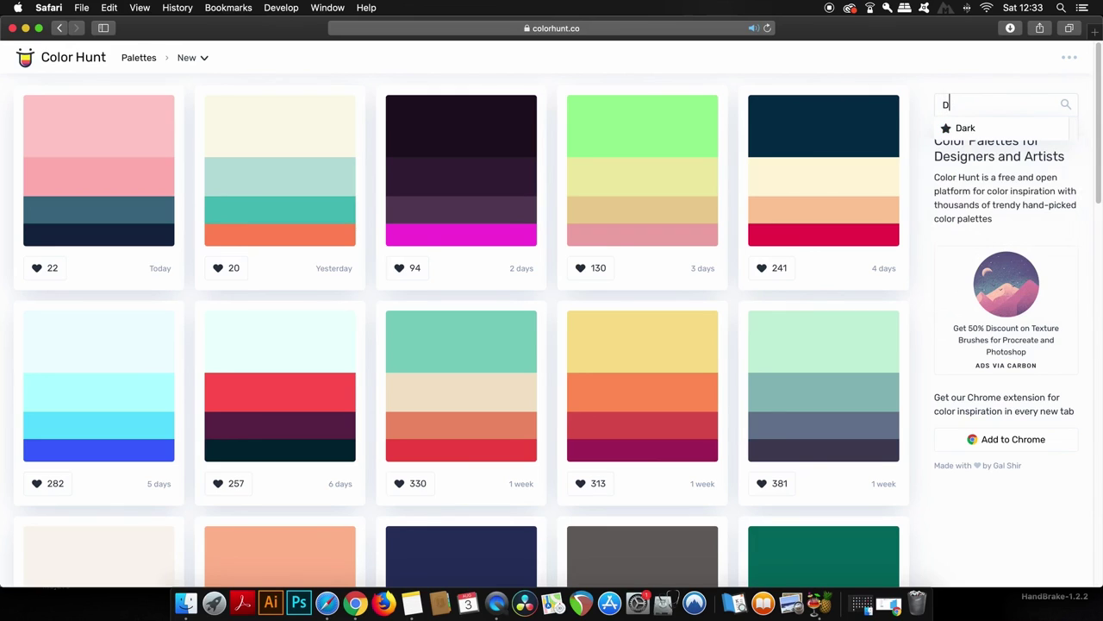
type("ark\\")
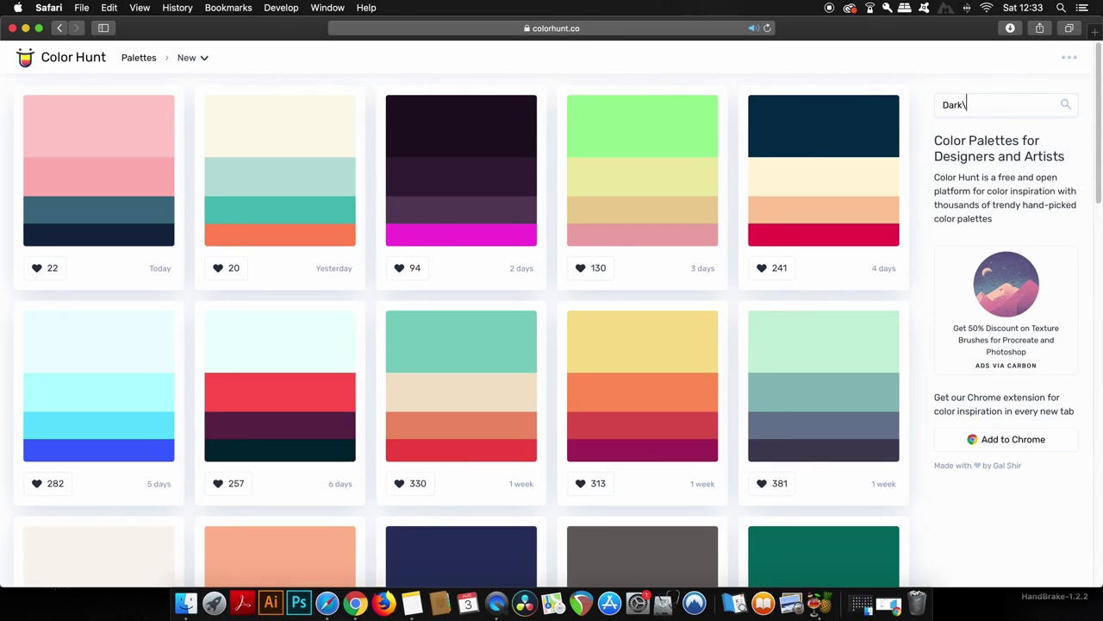
key("BackSpace")
key("Return")
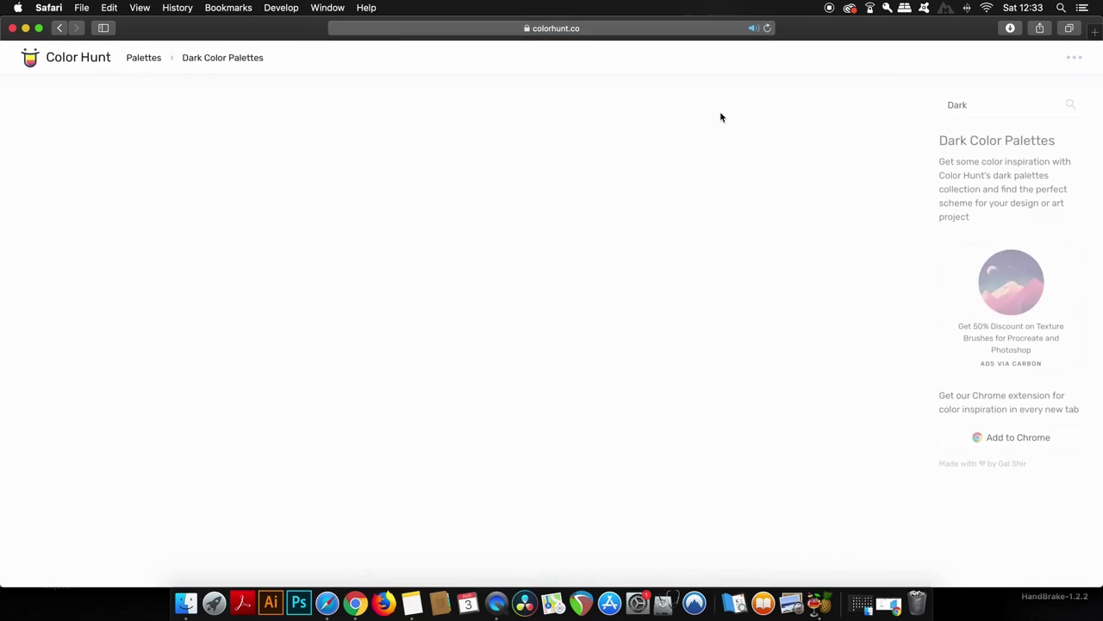
scroll(591, 315, "down", 5)
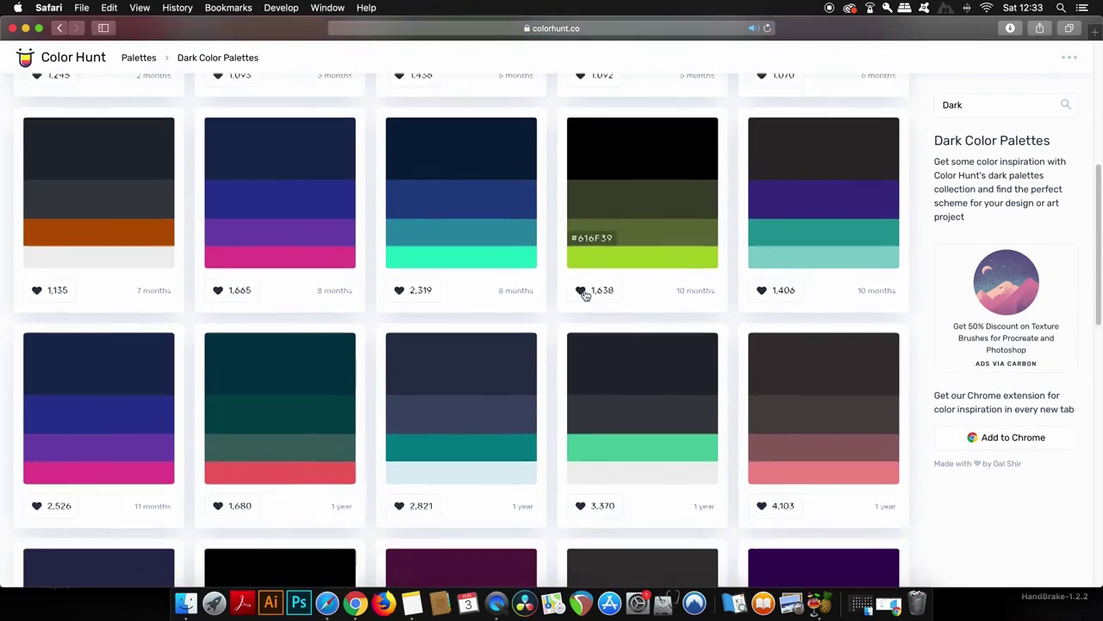
scroll(585, 295, "down", 4)
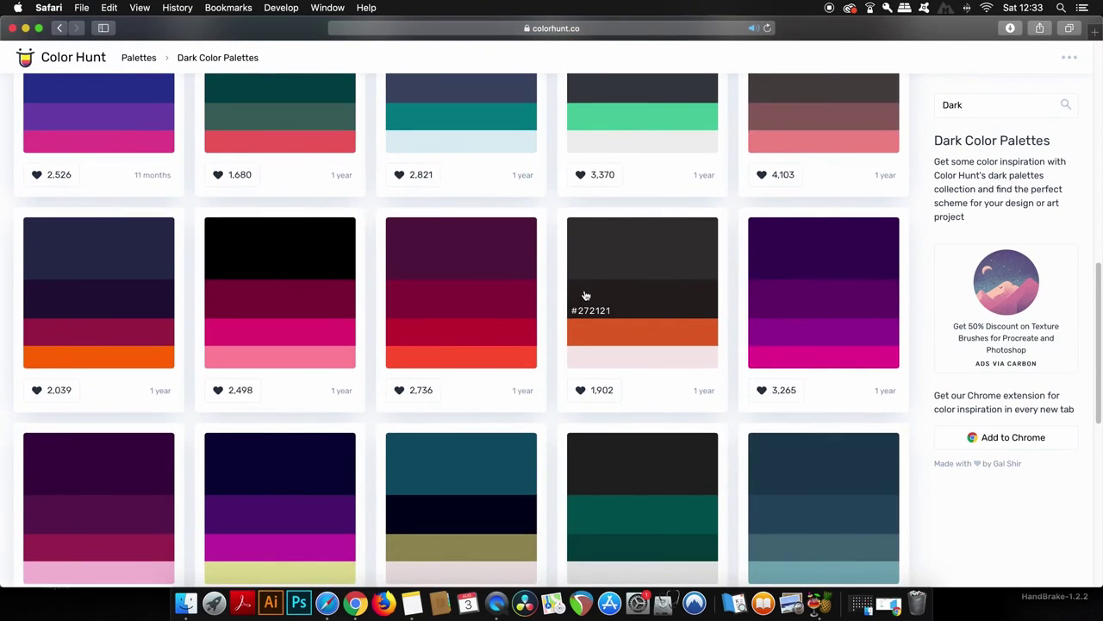
scroll(586, 295, "up", 10)
Replace the search with 'Bright' and browse the Bright palettes.
left_click(985, 104)
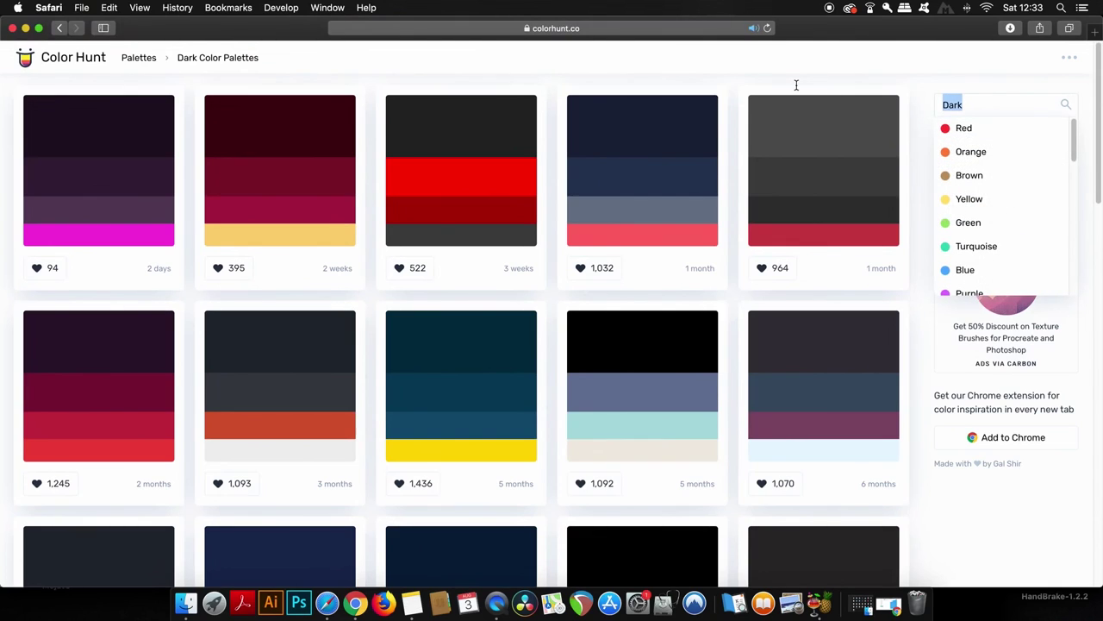
type("Bright")
key("Return")
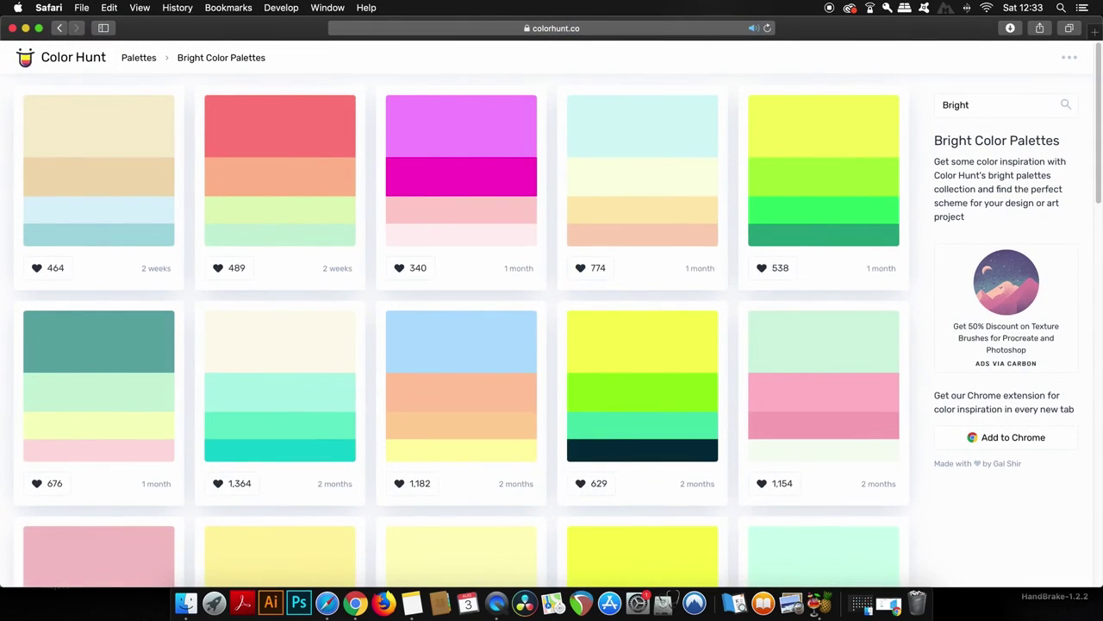
scroll(537, 245, "down", 15)
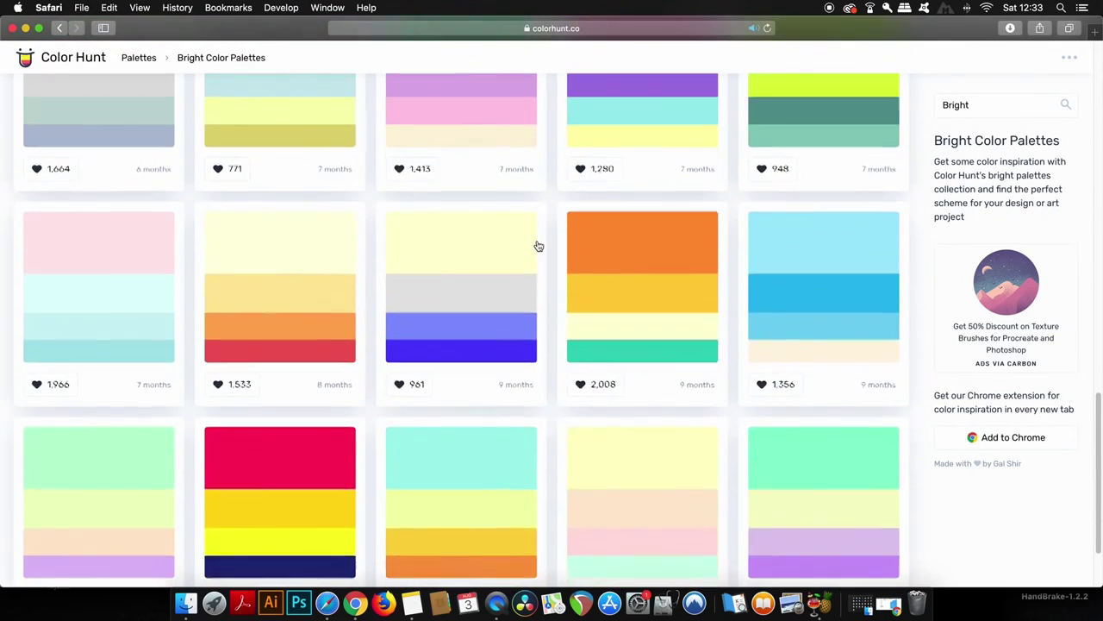
mouse_move(760, 281)
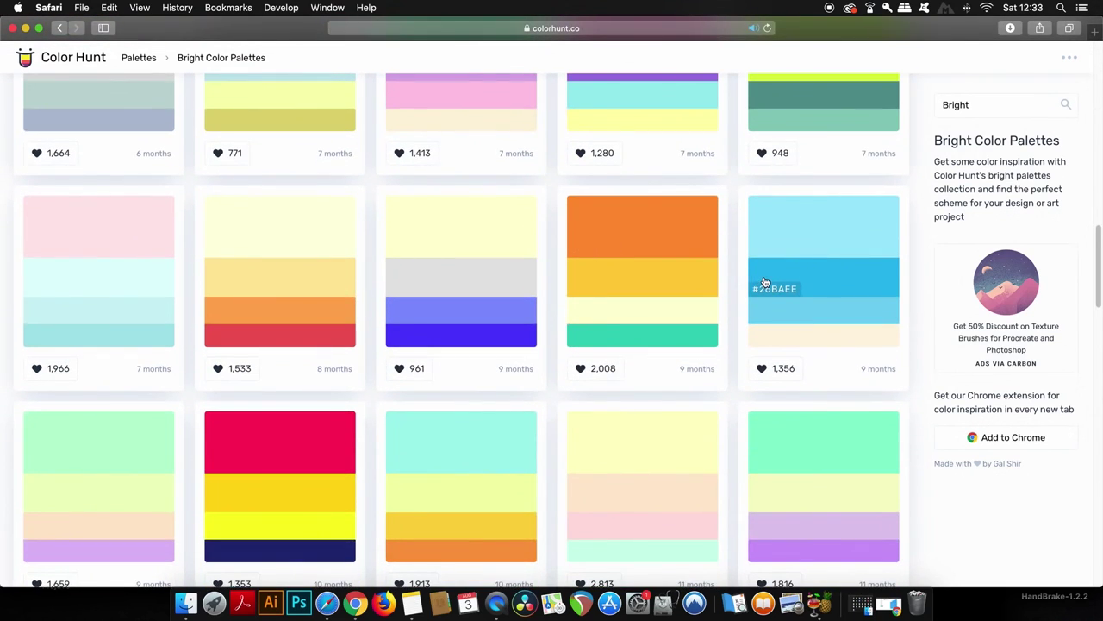
scroll(764, 283, "up", 10)
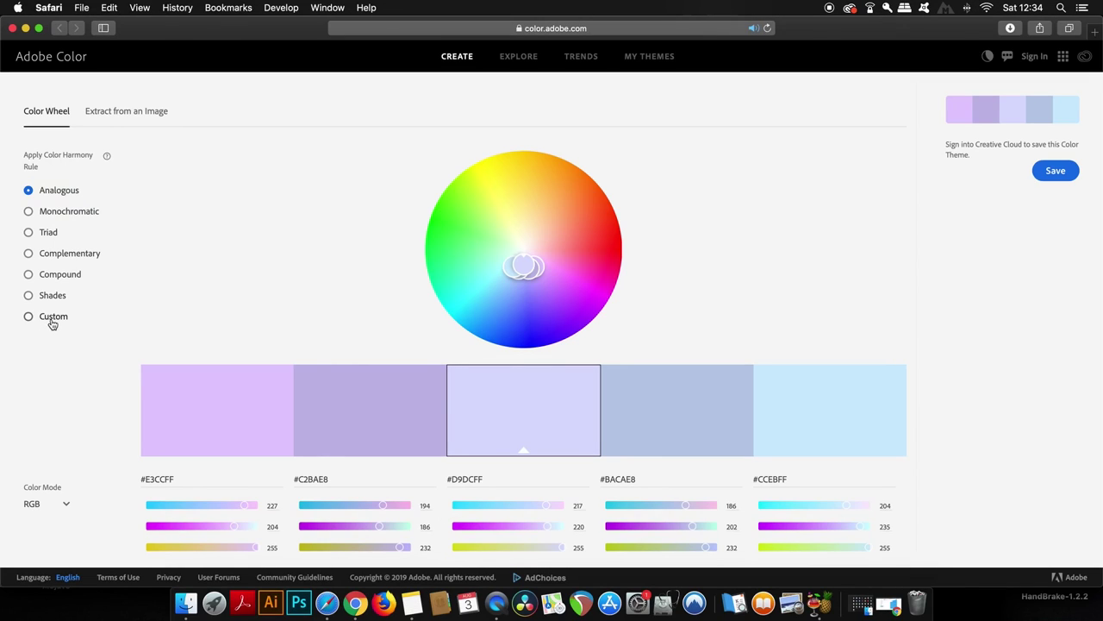
Lower the first colour's red value to 147 and switch the harmony rule to Monochromatic.
scroll(242, 363, "down", 2)
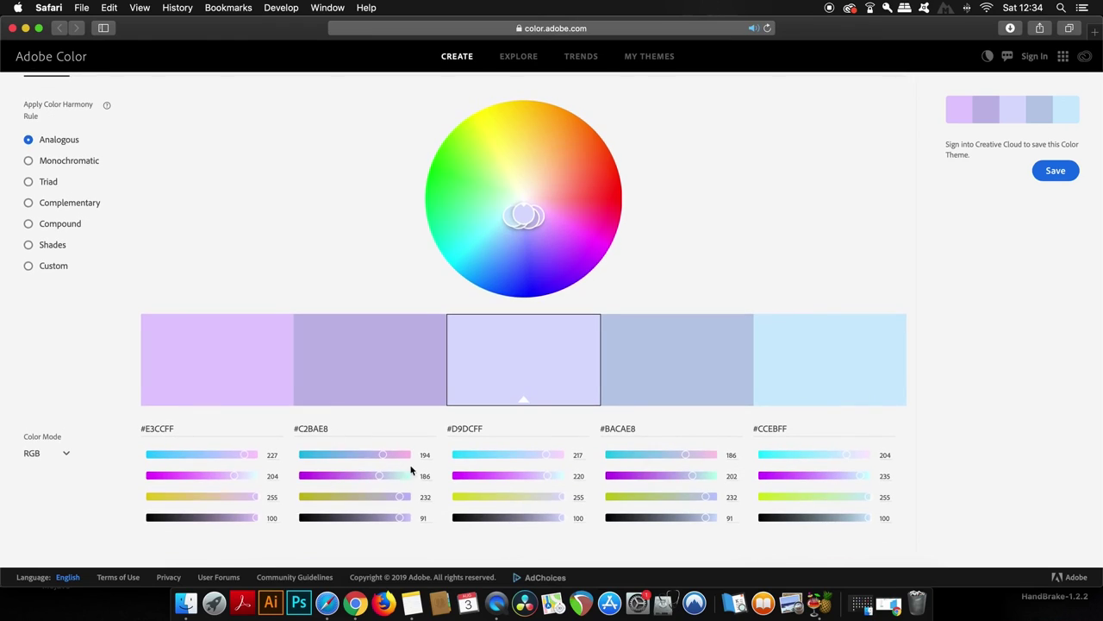
left_click_drag(247, 457, 179, 455)
left_click(74, 162)
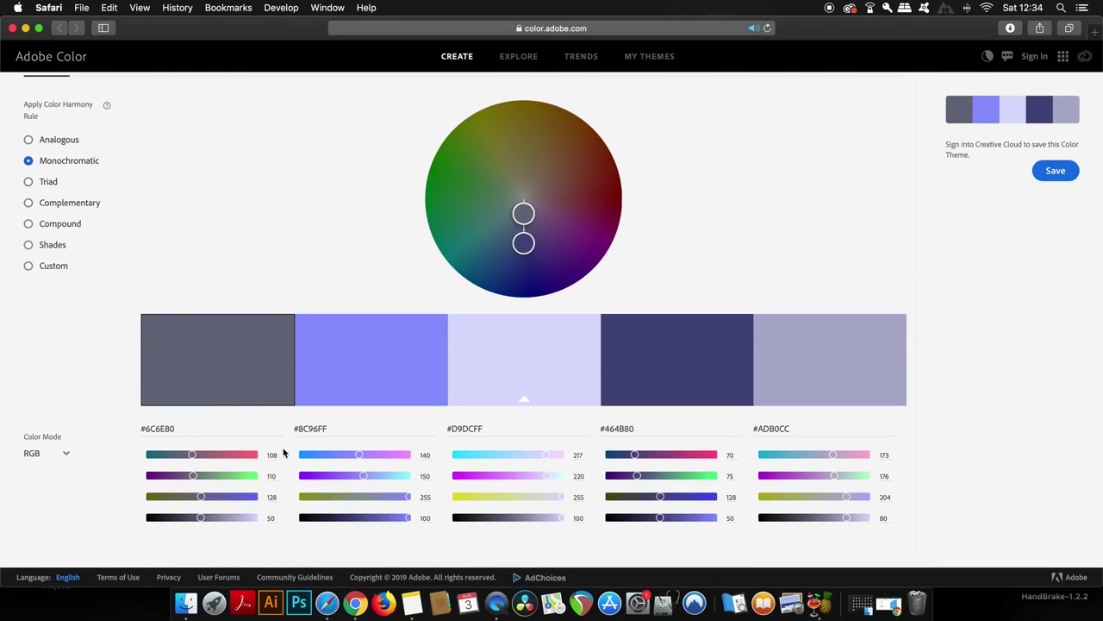
Raise the second colour's red to 255 and drag a wheel marker toward brown-and-peach tones.
left_click_drag(354, 459, 440, 478)
scroll(471, 351, "up", 3)
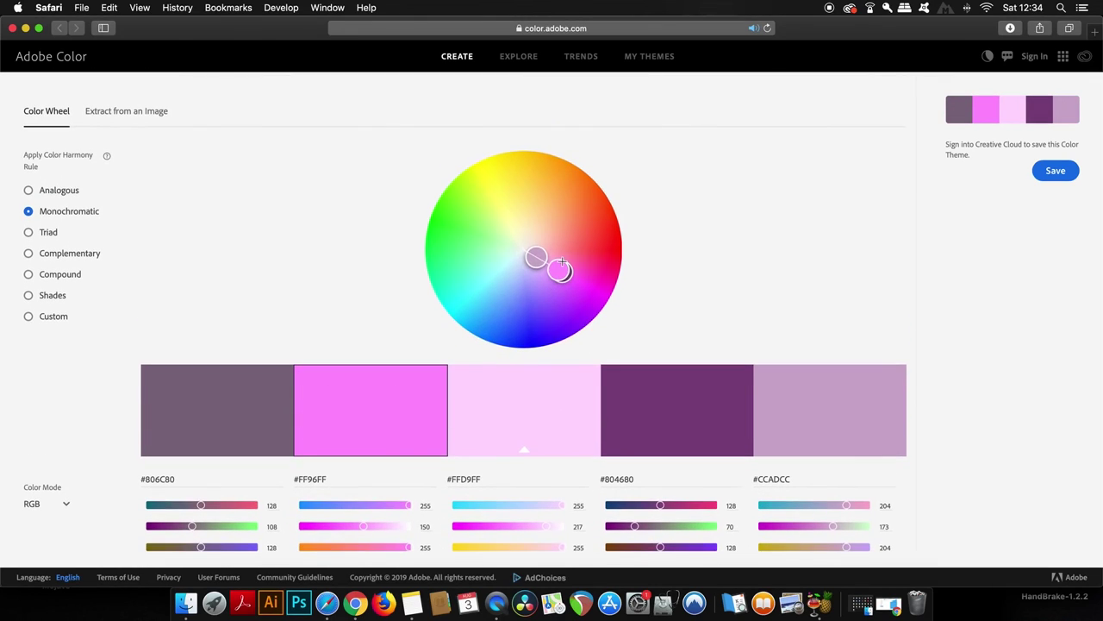
mouse_move(559, 271)
left_mouse_down()
mouse_move(502, 255)
mouse_move(473, 172)
mouse_move(541, 265)
mouse_move(529, 234)
left_mouse_up()
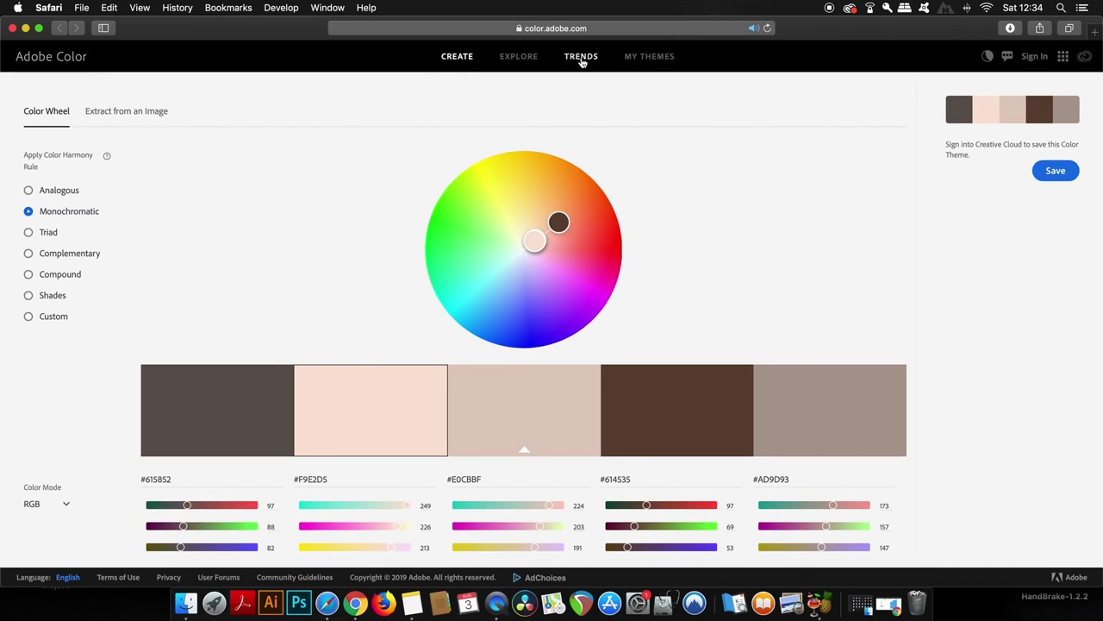
Open Adobe Color's Trends page and cancel the Pantone Match popup.
left_click(582, 60)
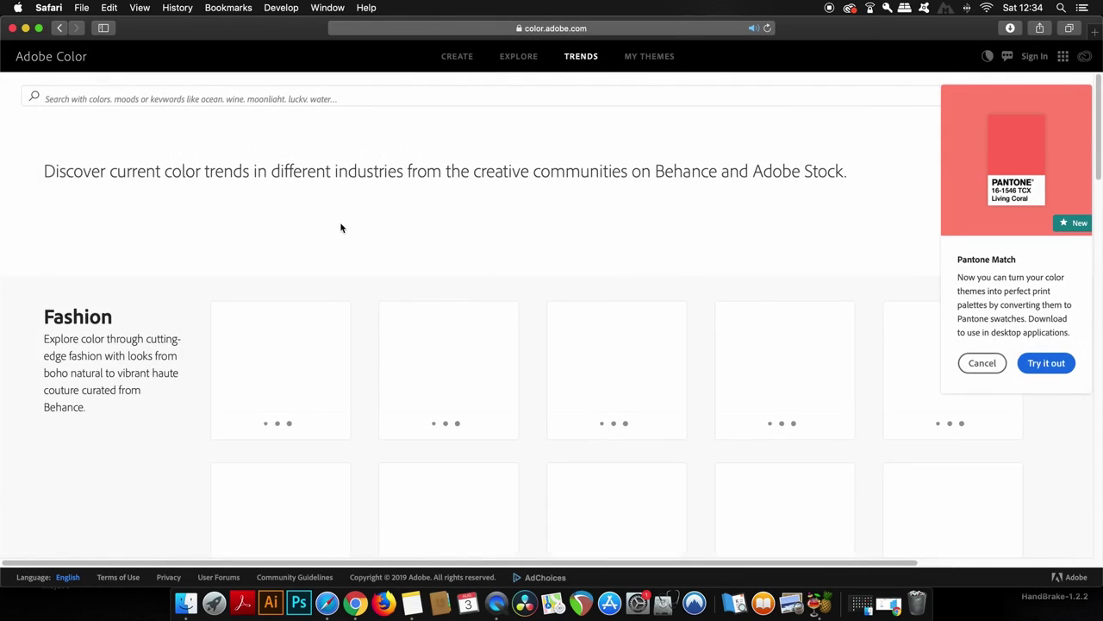
scroll(376, 325, "down", 4)
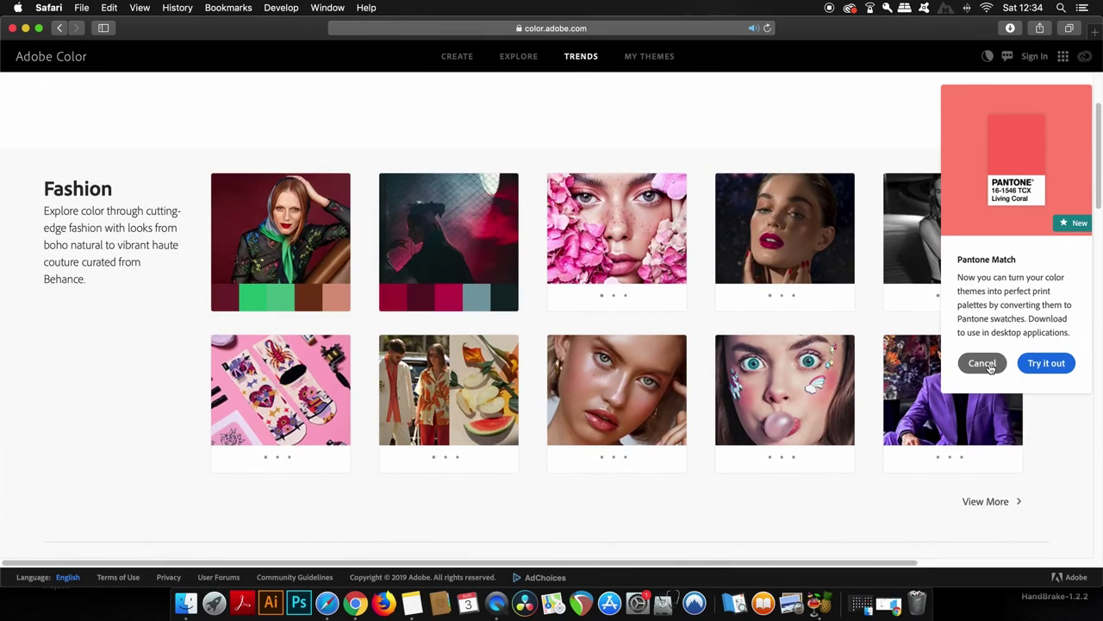
left_click(979, 363)
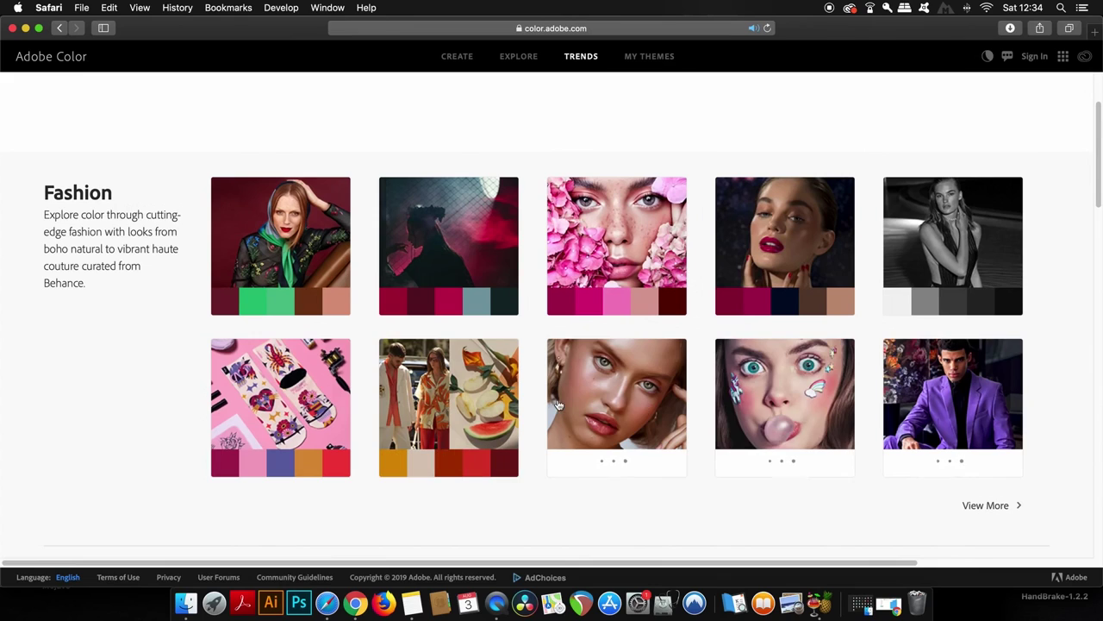
Browse the Fashion, Graphic Design and Illustration trend palettes, then open View More under Illustration.
scroll(155, 290, "down", 5)
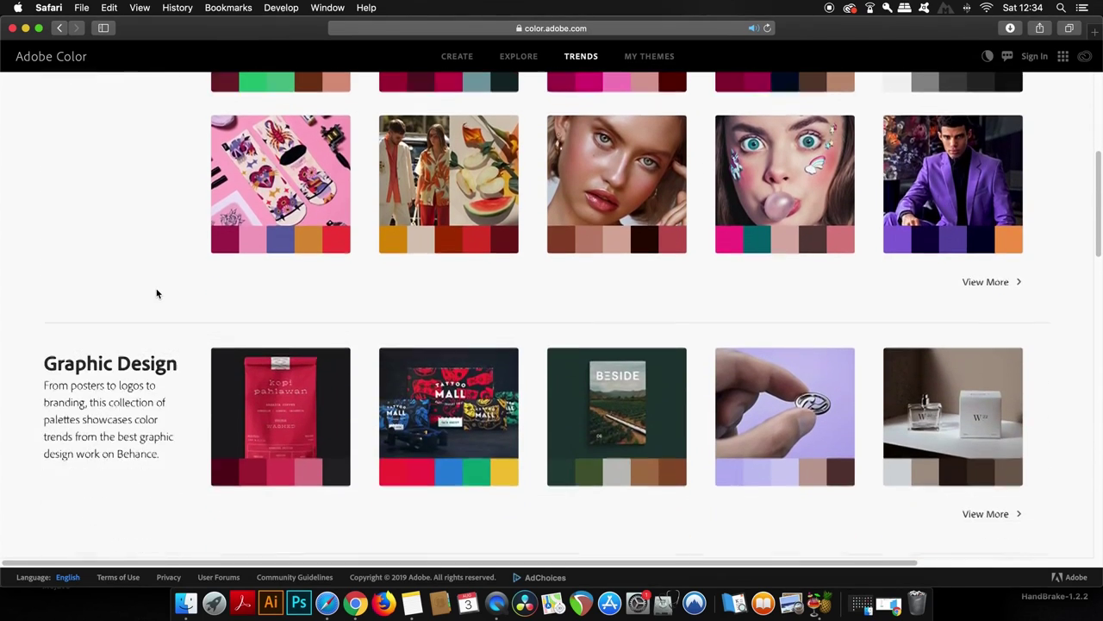
scroll(157, 294, "down", 3)
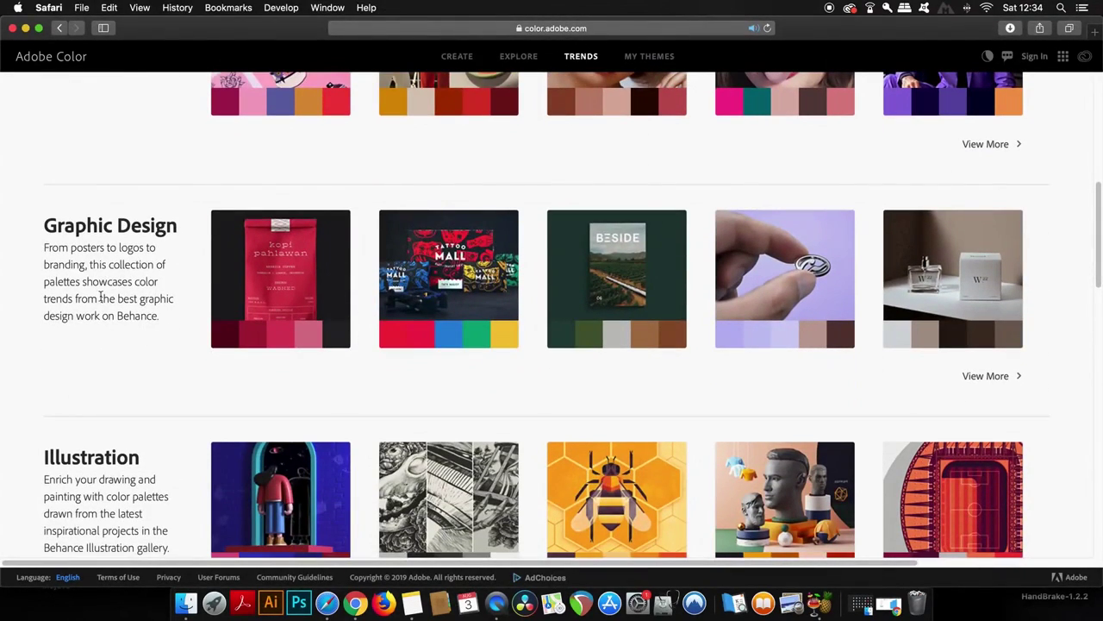
mouse_move(480, 303)
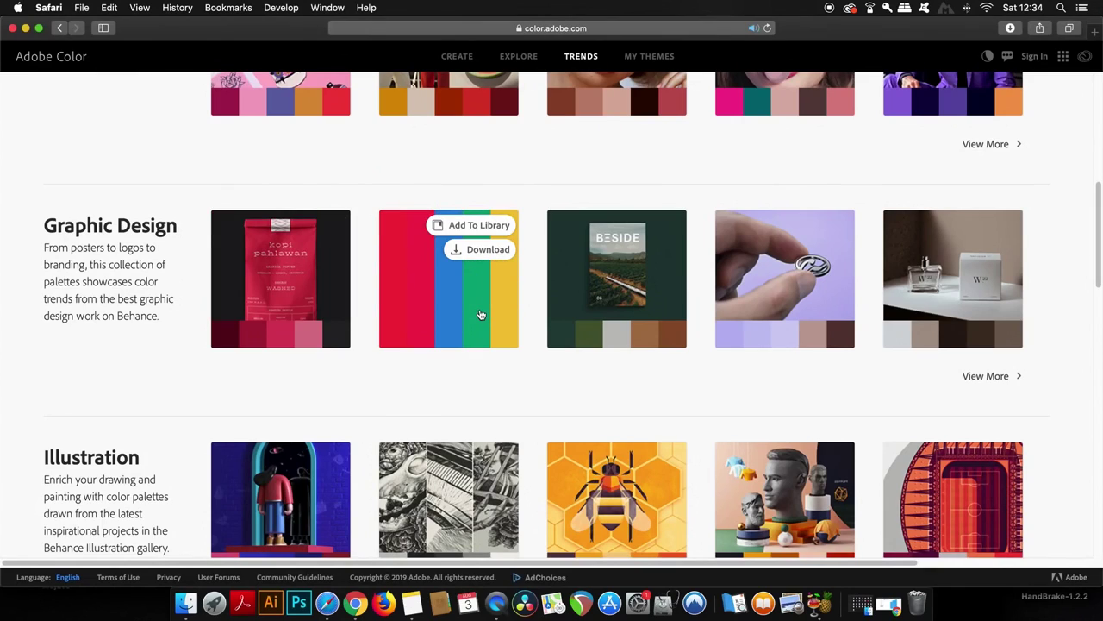
mouse_move(326, 321)
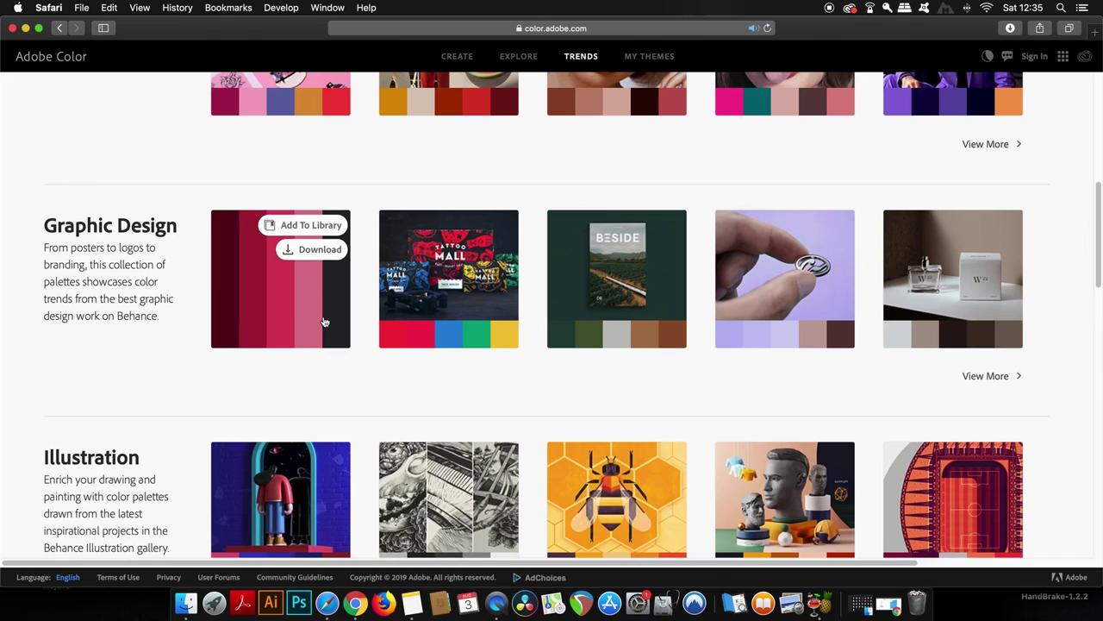
mouse_move(815, 288)
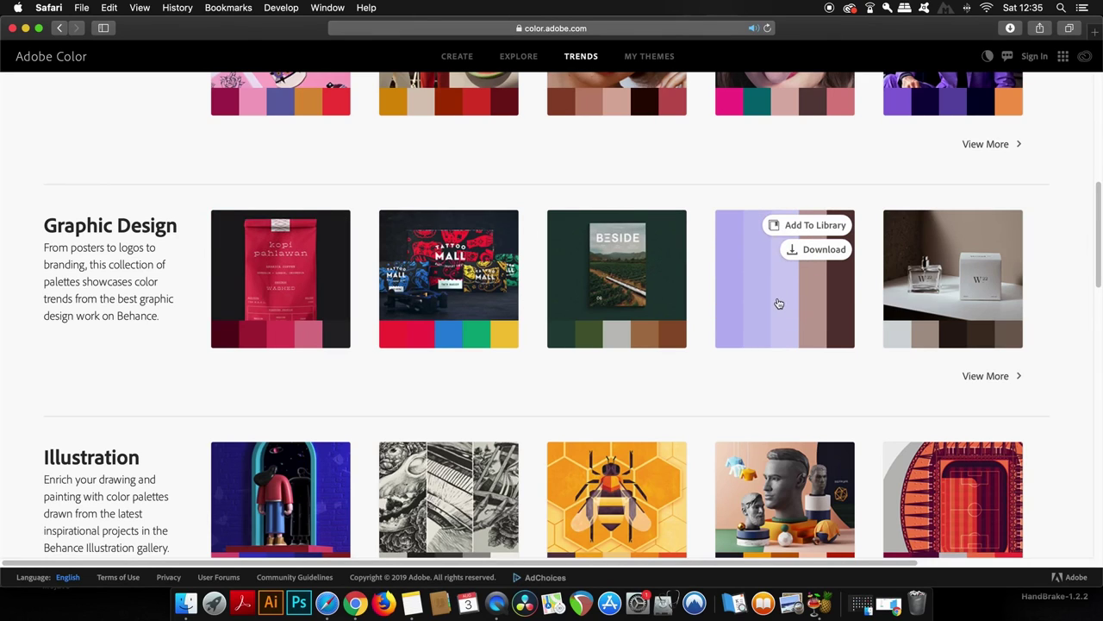
scroll(875, 388, "down", 5)
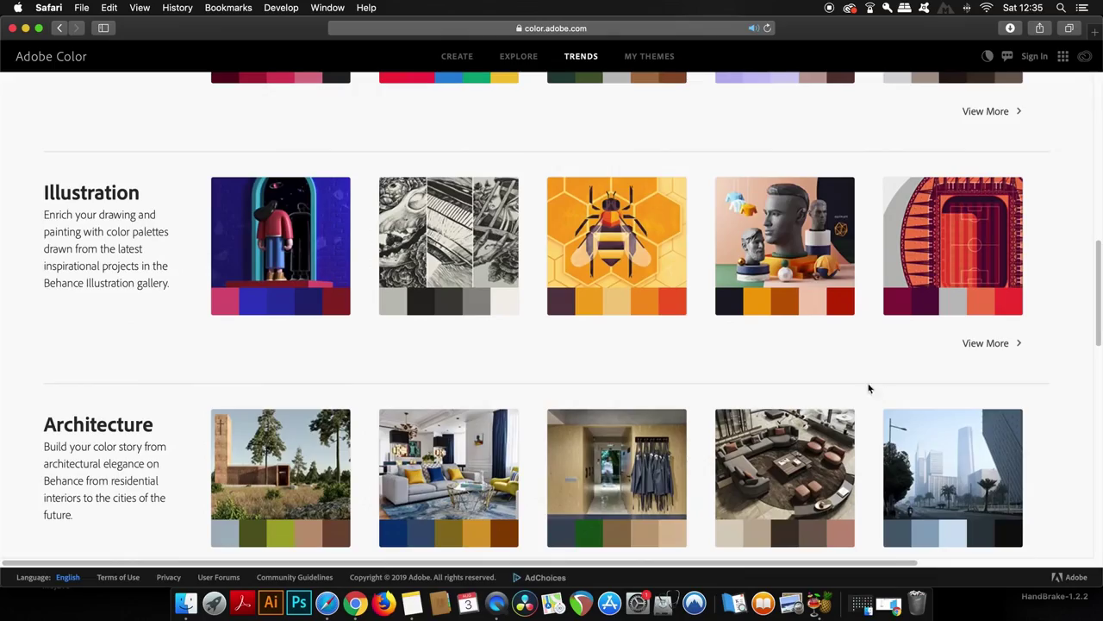
left_click(985, 342)
Scroll Skillshare's All Classes page past Featured and Trending Classes down to Popular Classes.
mouse_move(653, 320)
scroll(652, 320, "down", 4)
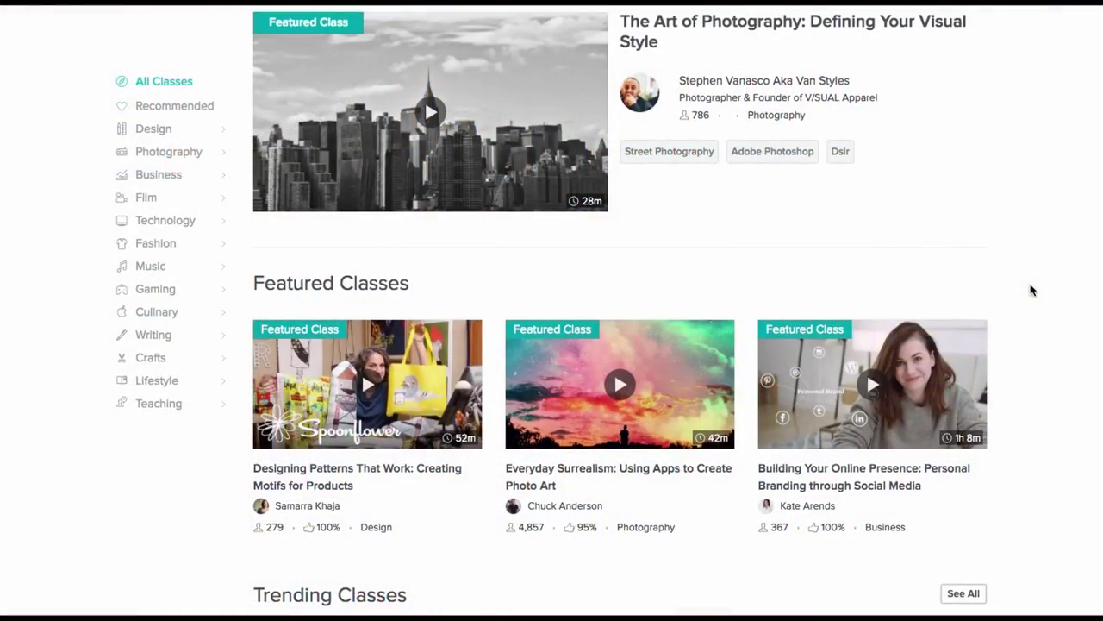
scroll(1031, 290, "down", 3)
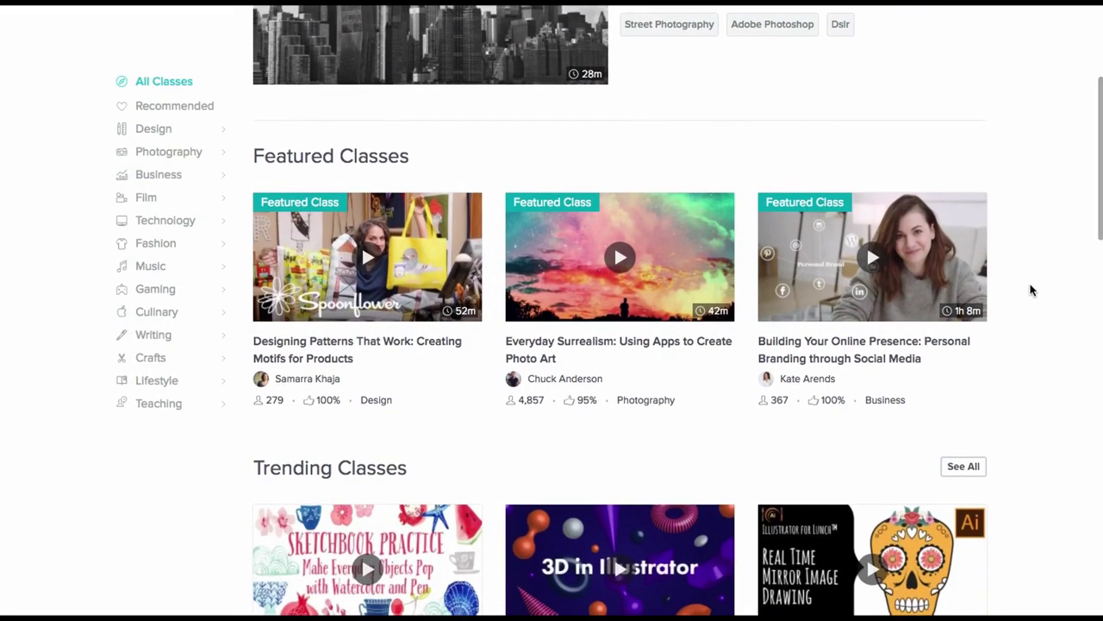
scroll(1031, 291, "down", 3)
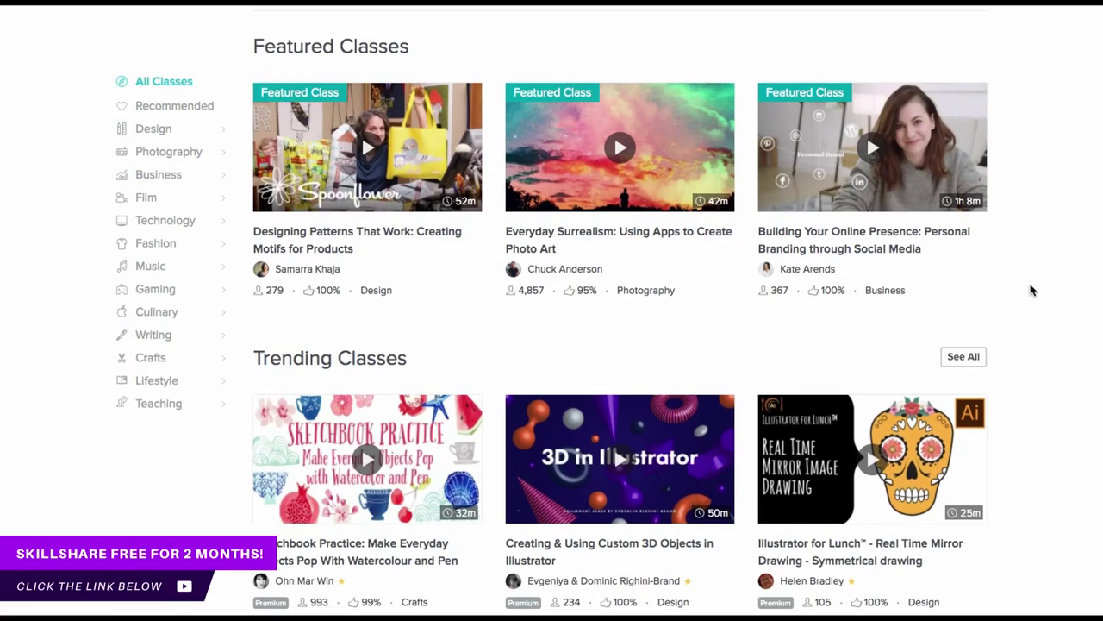
scroll(1031, 291, "down", 9)
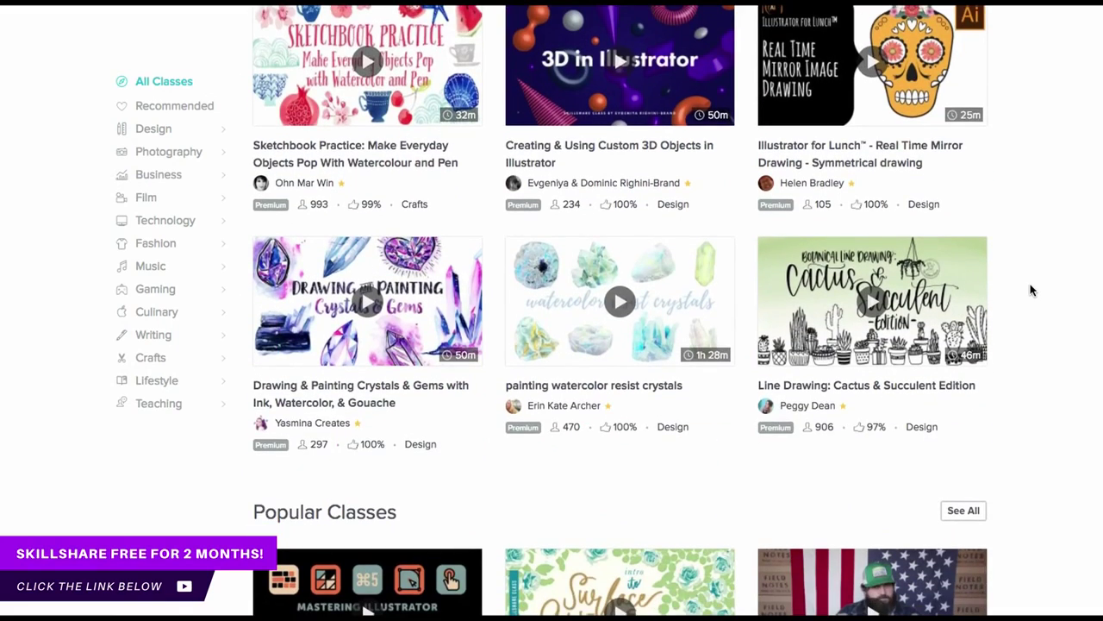
scroll(1031, 290, "down", 5)
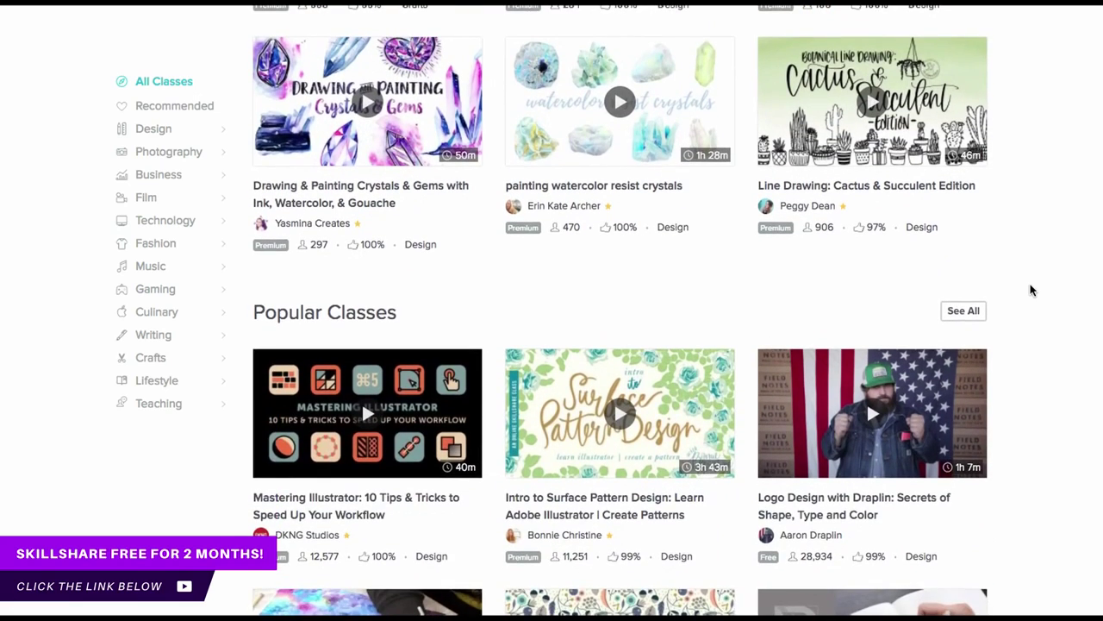
scroll(1031, 291, "down", 5)
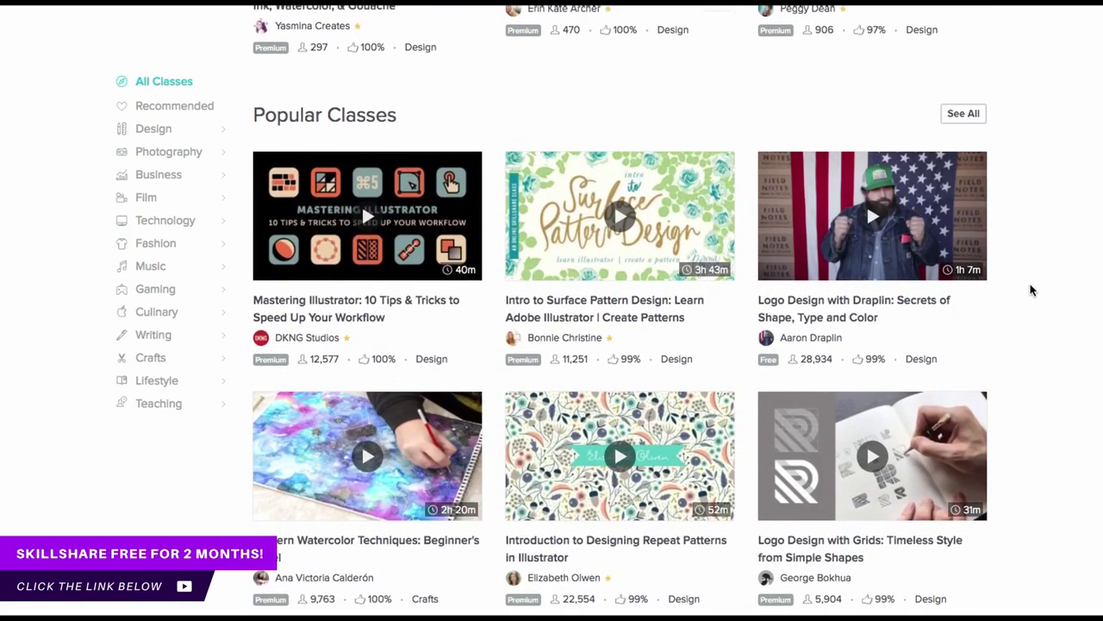
Open the Logo Design with Draplin class and scroll toward About This Class.
left_click(870, 220)
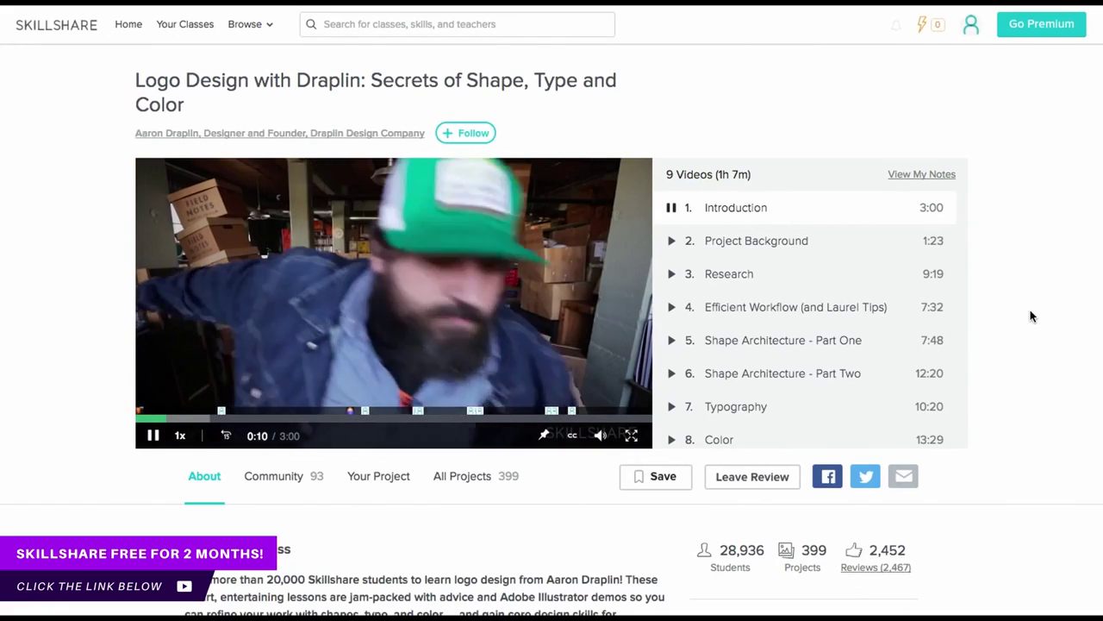
scroll(1031, 316, "down", 3)
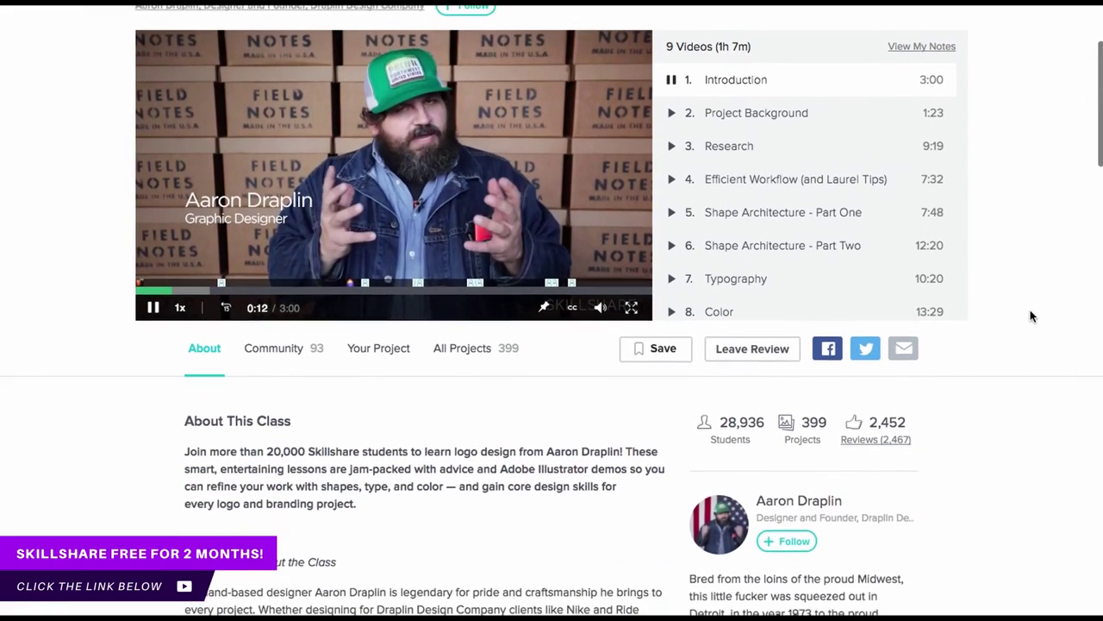